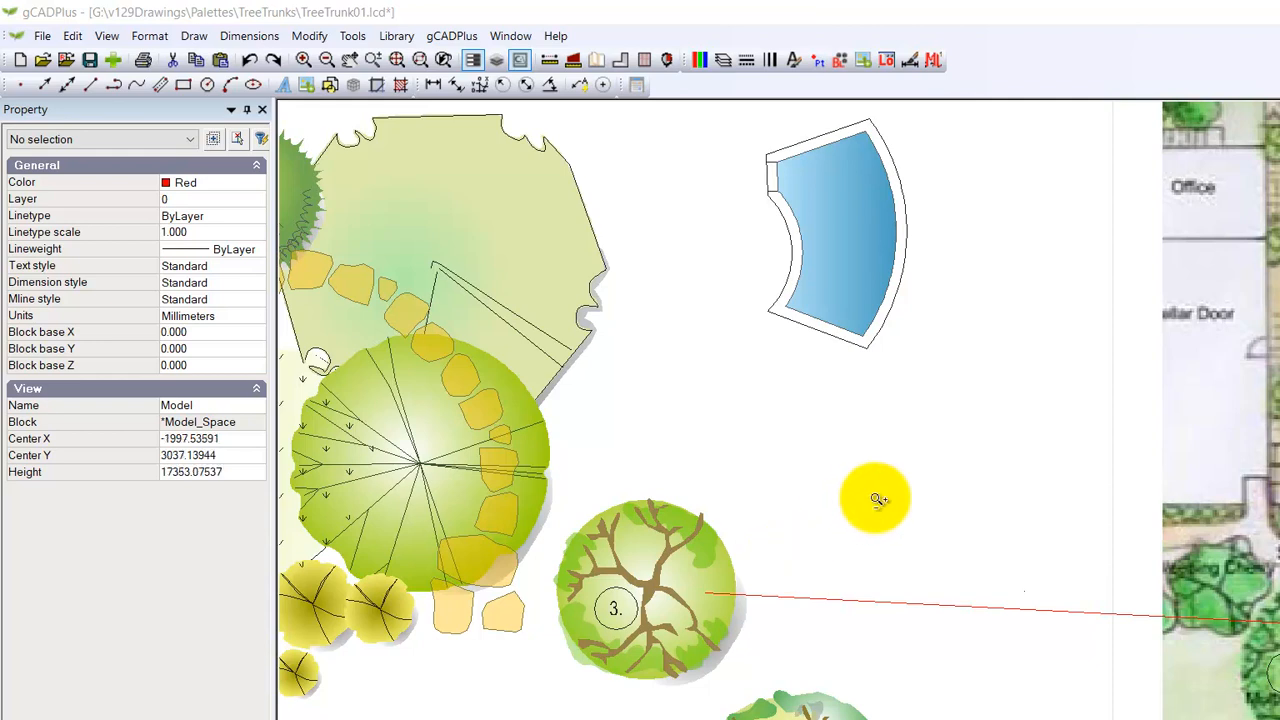
# Step: Examine the blue pool polyline's fill, border and vertex properties and its shape in the drawing
pyautogui.scroll(-1, 877, 504)
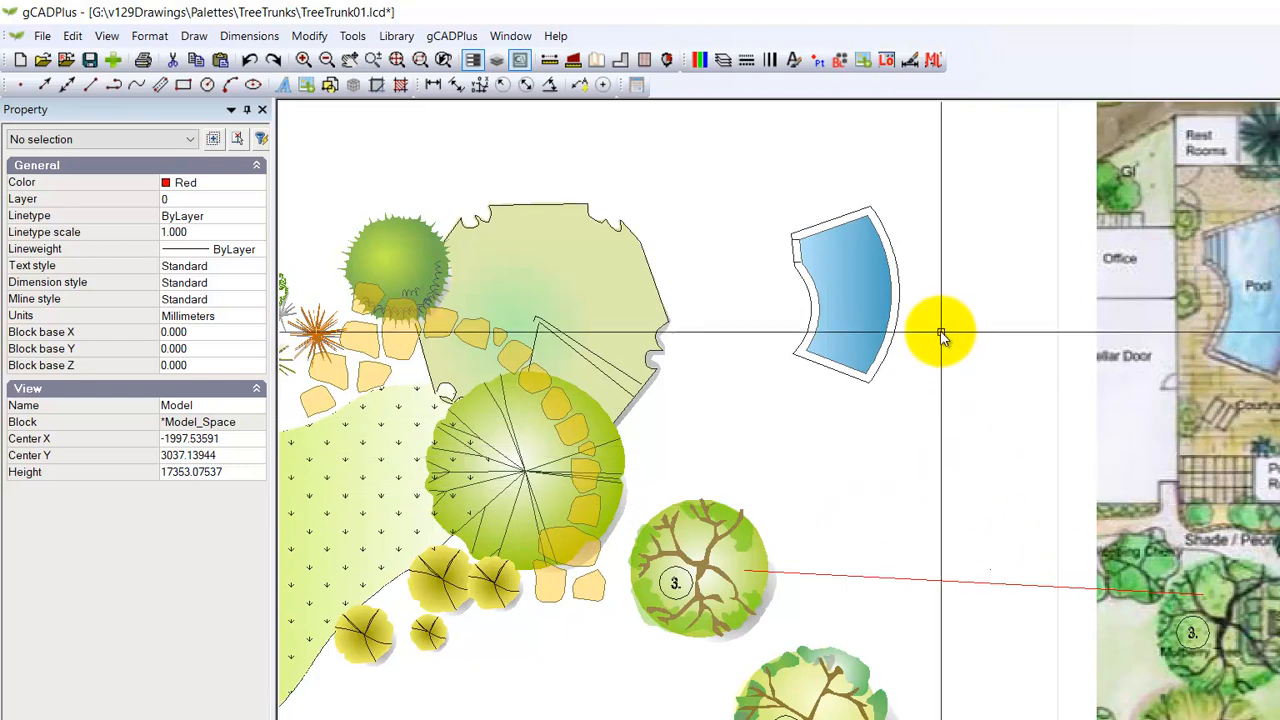
pyautogui.click(865, 325)
pyautogui.click(856, 321)
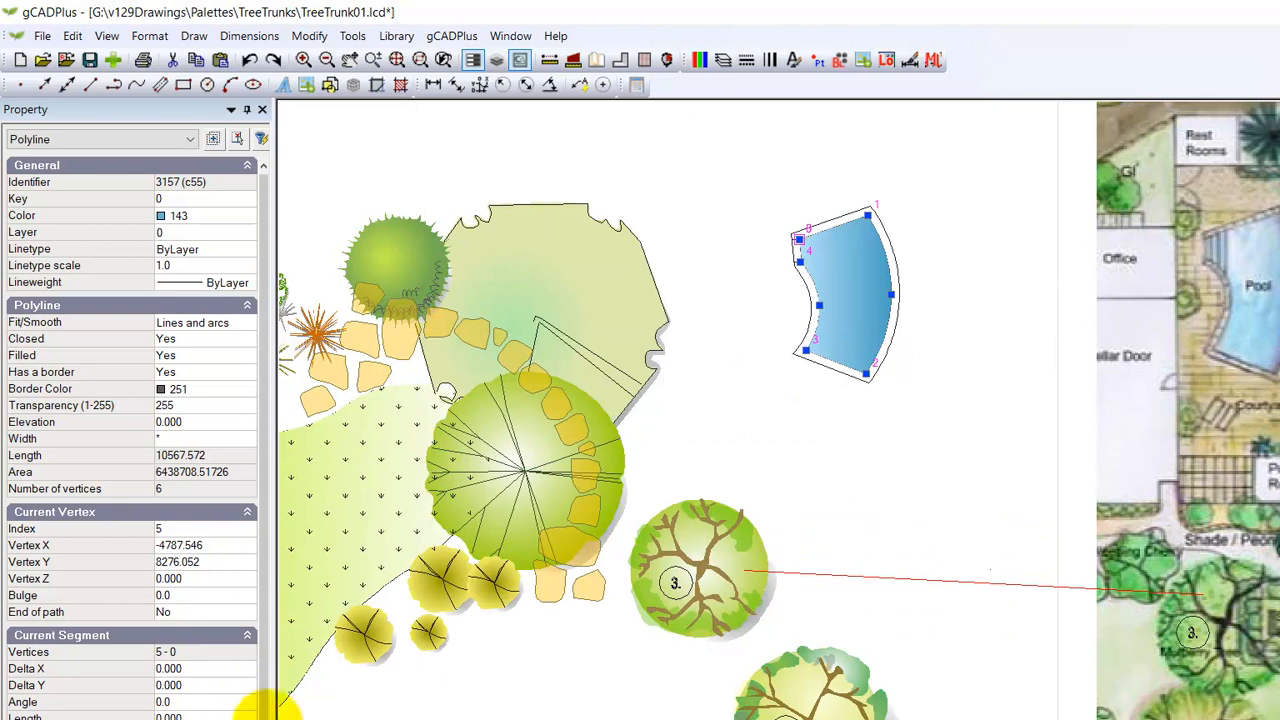
pyautogui.scroll(-3, 257, 700)
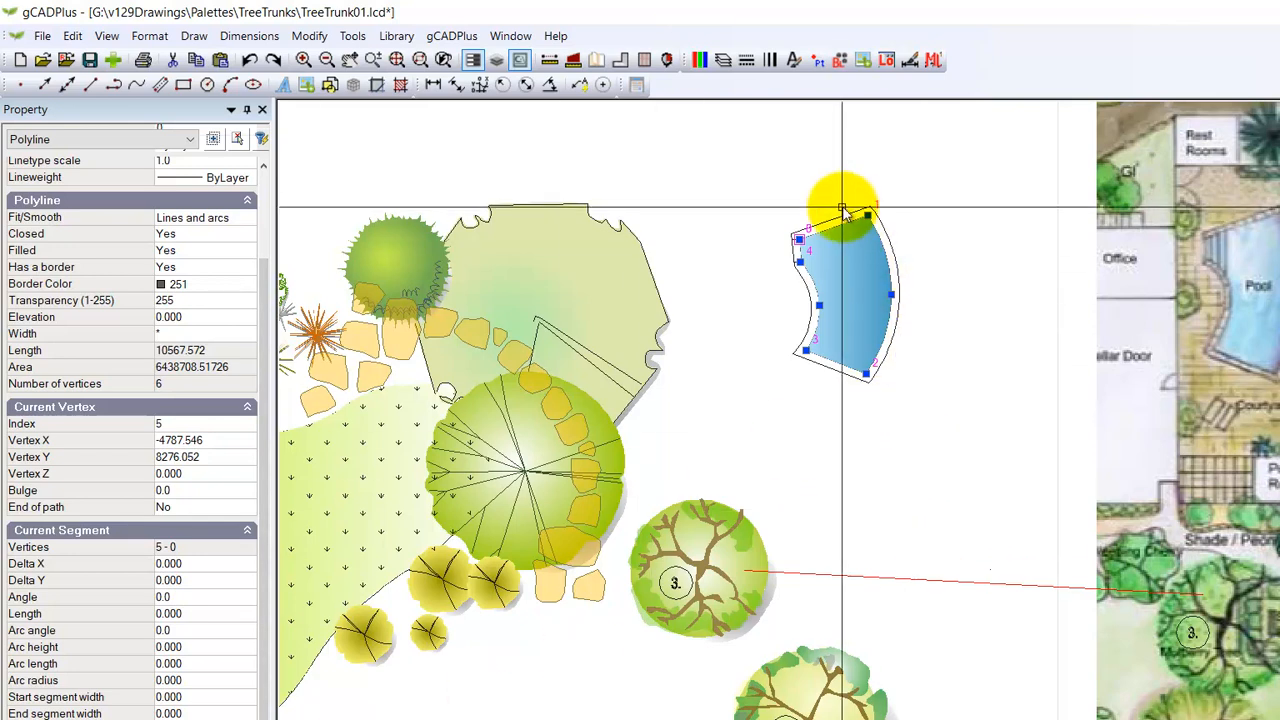
pyautogui.scroll(2, 856, 314)
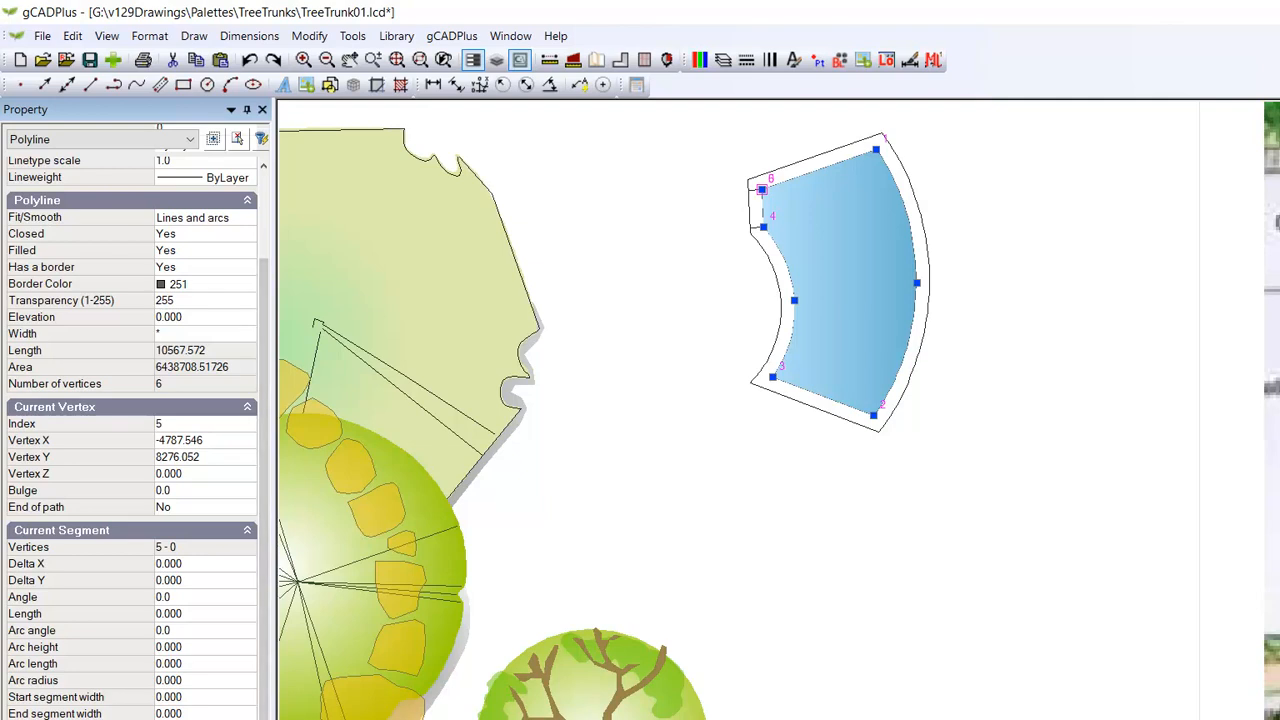
pyautogui.scroll(-3, 868, 643)
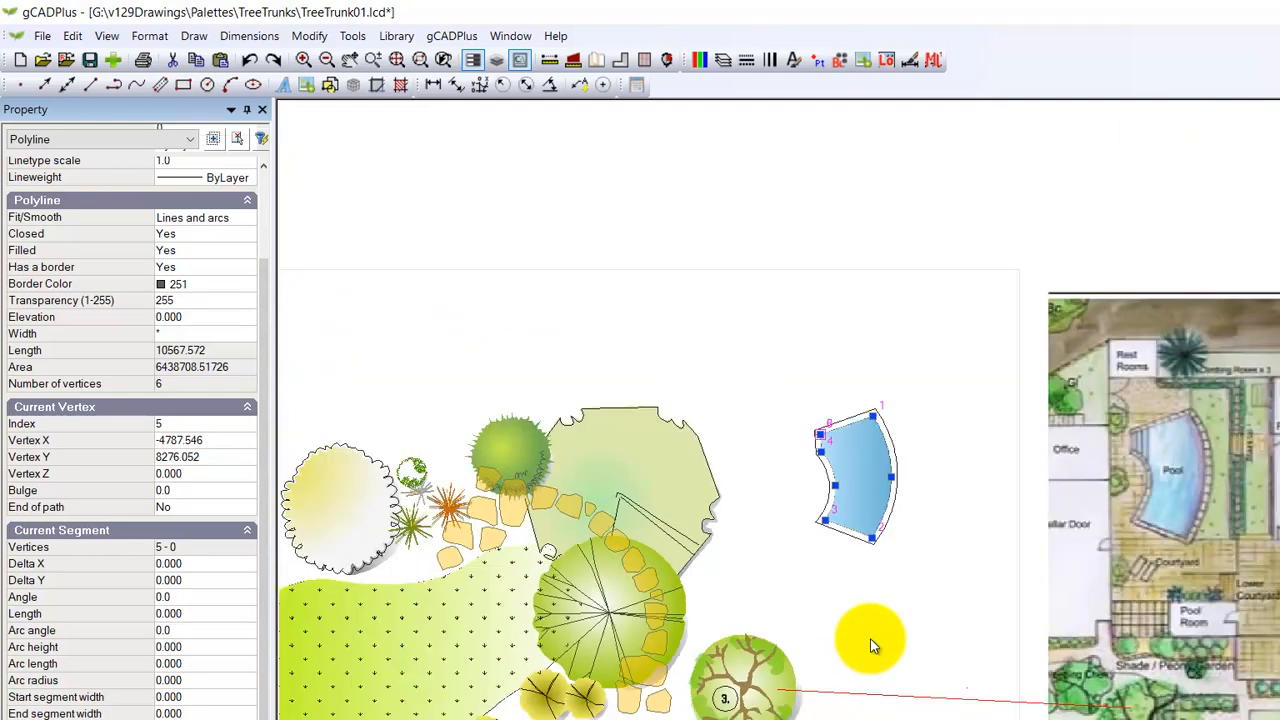
pyautogui.press('Escape')
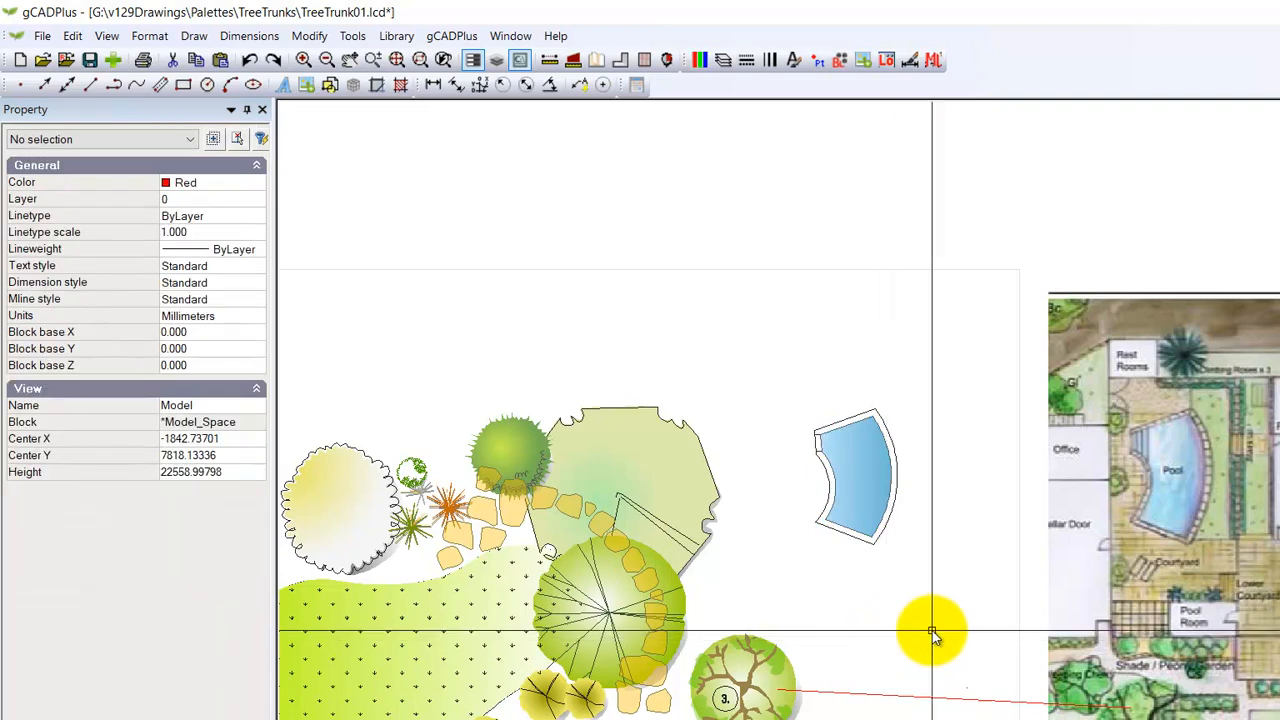
# Step: Examine the gradient fill properties of a green foliage polyline on the edge of tree 1
pyautogui.moveTo(986, 591)
pyautogui.mouseDown(button='middle')
pyautogui.moveTo(985, 490)
pyautogui.moveTo(1051, 449)
pyautogui.moveTo(969, 489)
pyautogui.mouseUp(button='middle')
pyautogui.scroll(1, 960, 505)
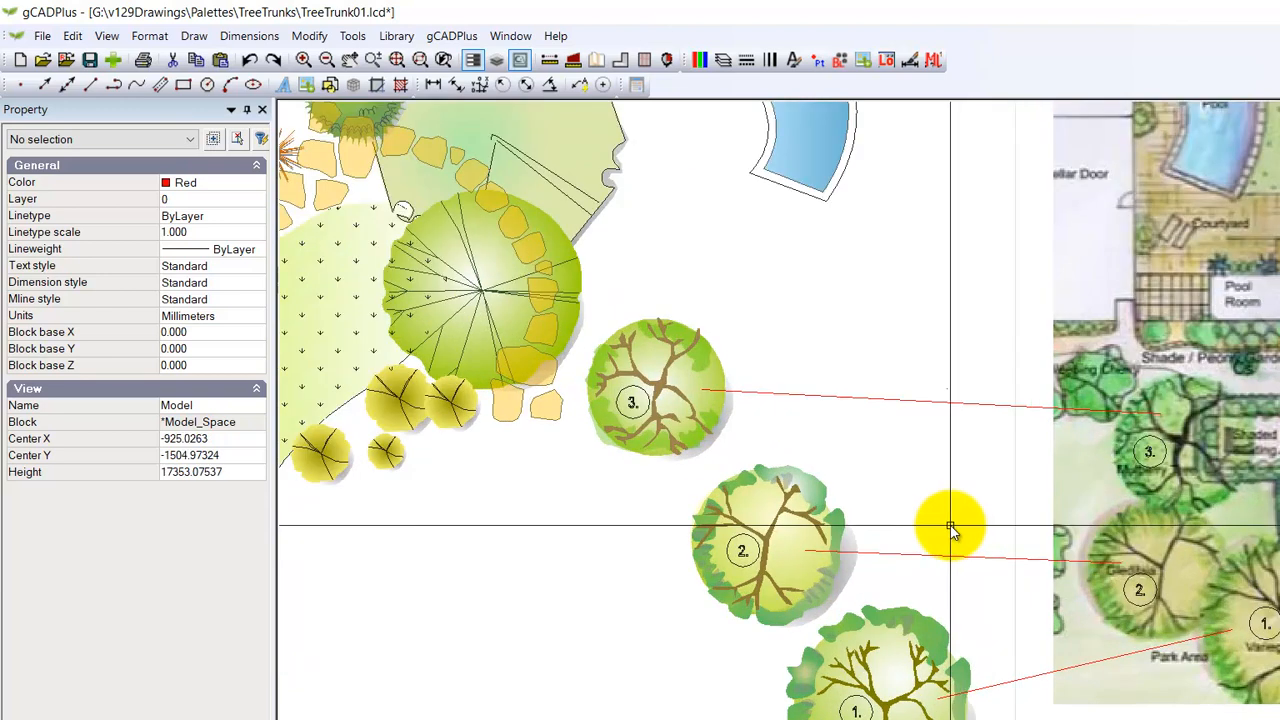
pyautogui.moveTo(975, 610); pyautogui.dragTo(949, 463, button='middle')
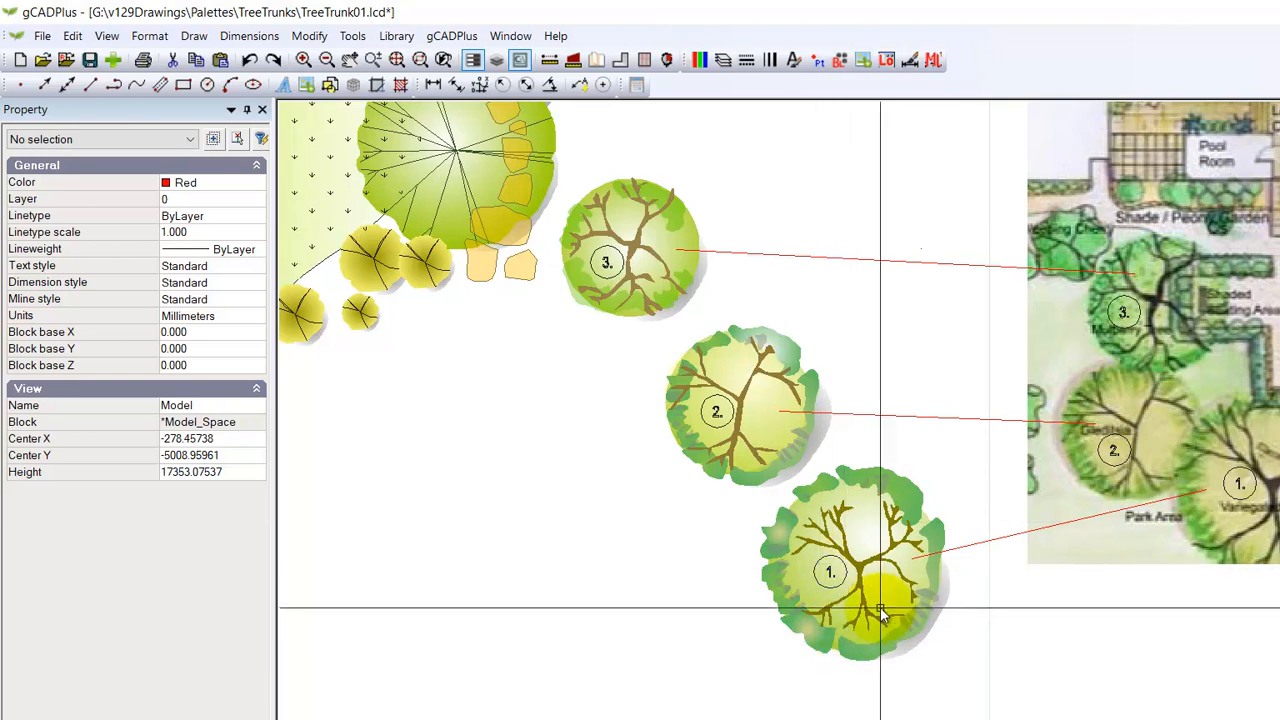
pyautogui.scroll(1, 900, 626)
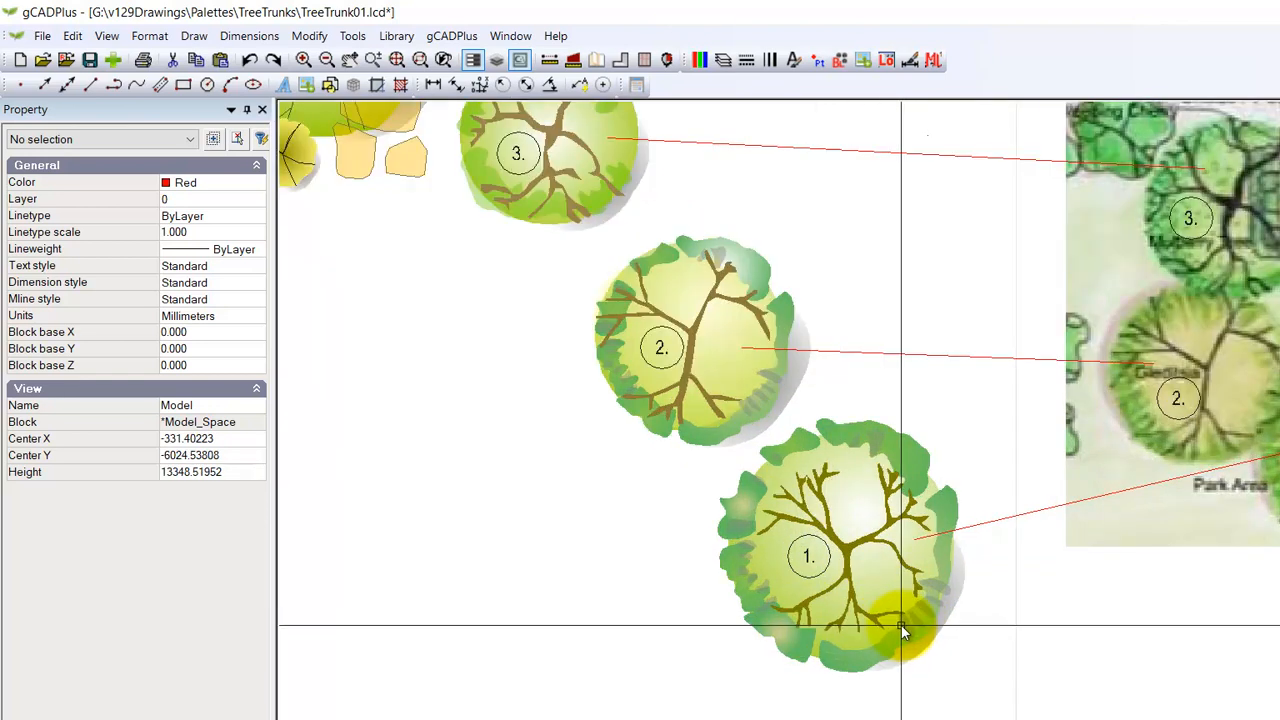
pyautogui.click(920, 455)
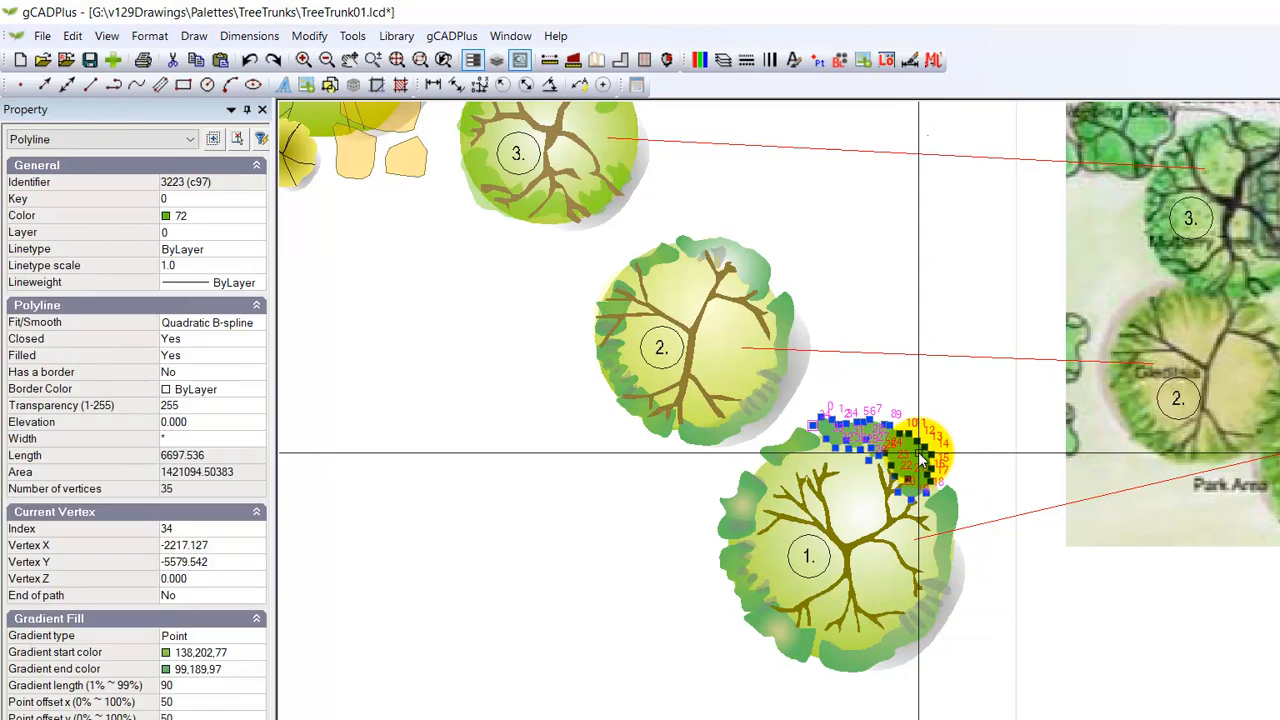
pyautogui.click(212, 670)
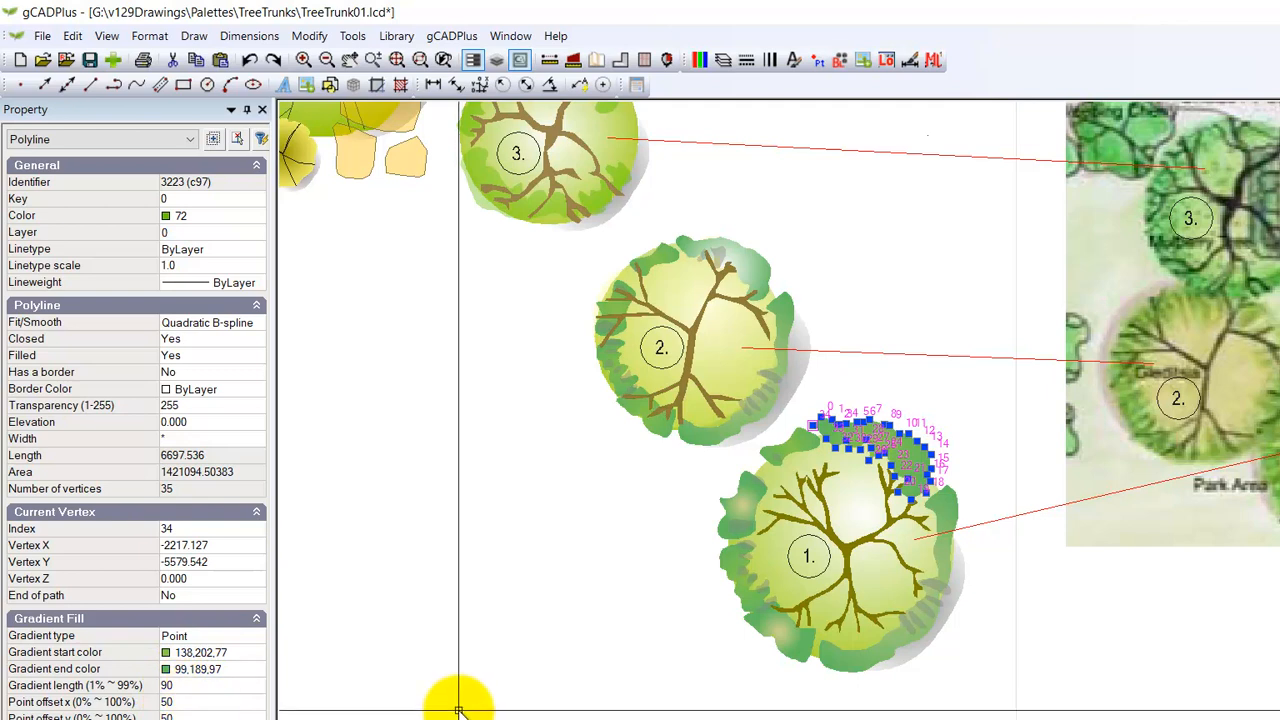
pyautogui.press('Escape')
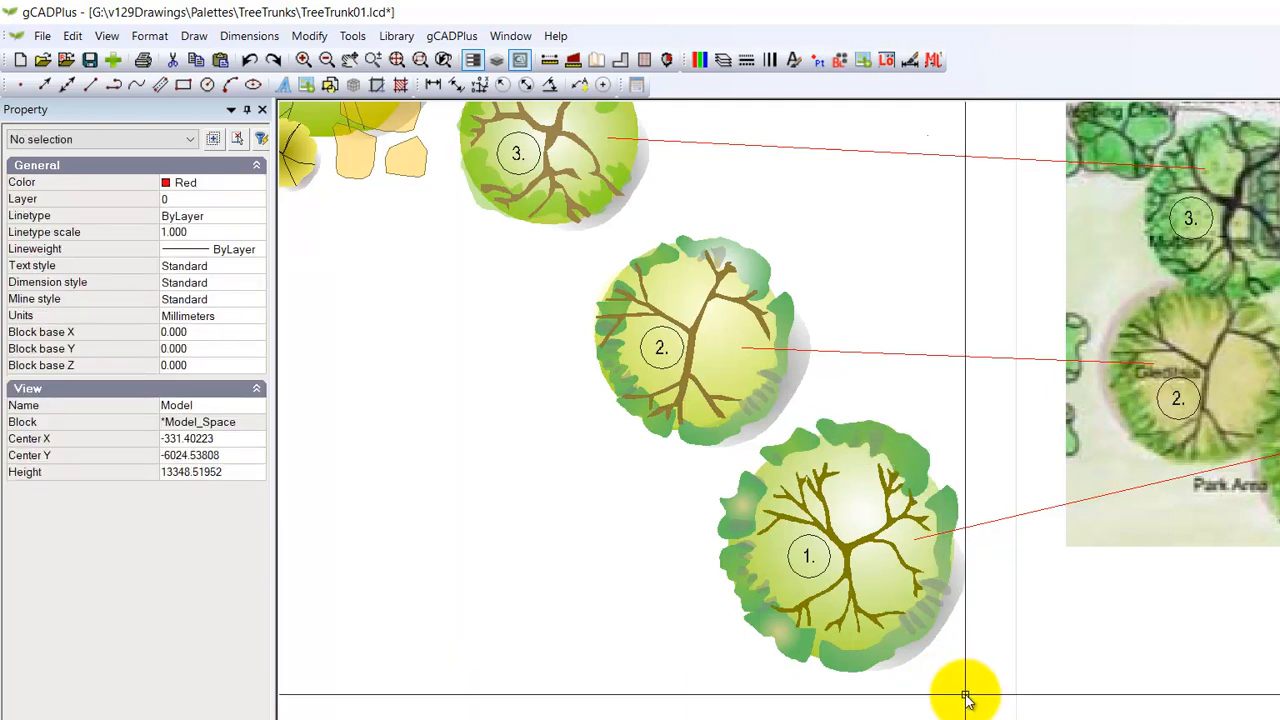
# Step: Set the gradient type of tree 1's canopy circle to None
pyautogui.scroll(3, 810, 553)
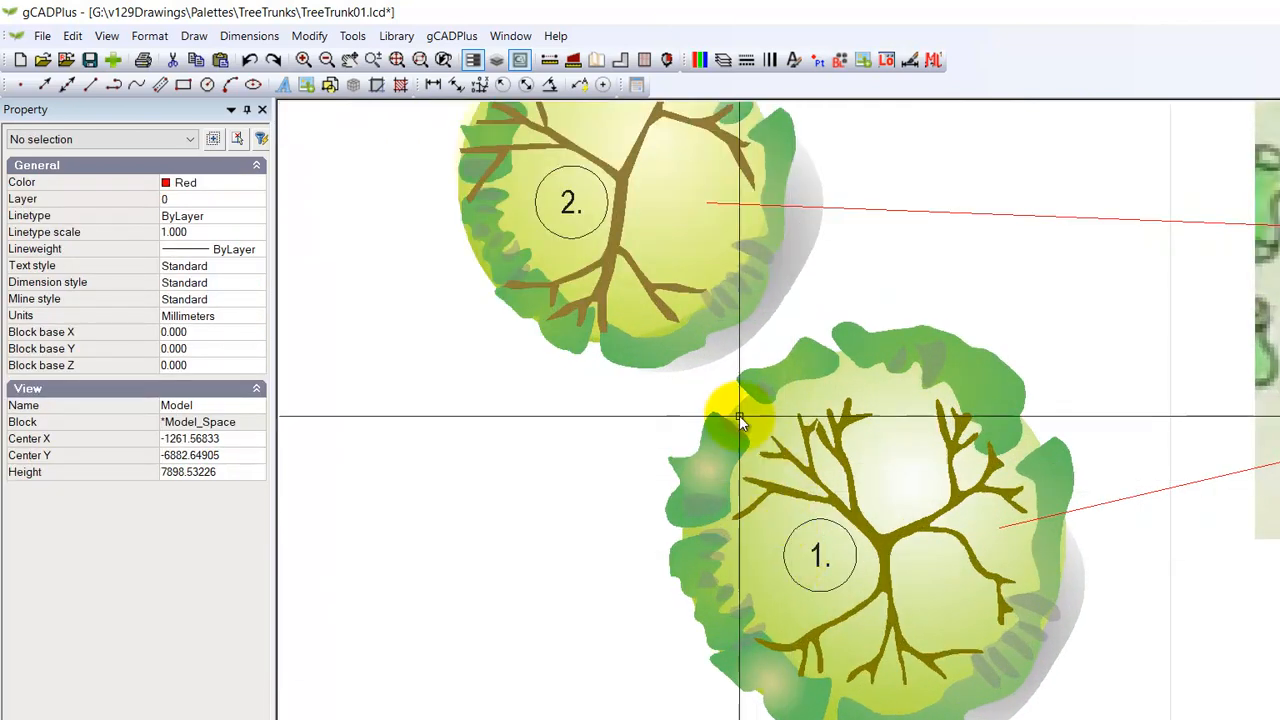
pyautogui.click(739, 415)
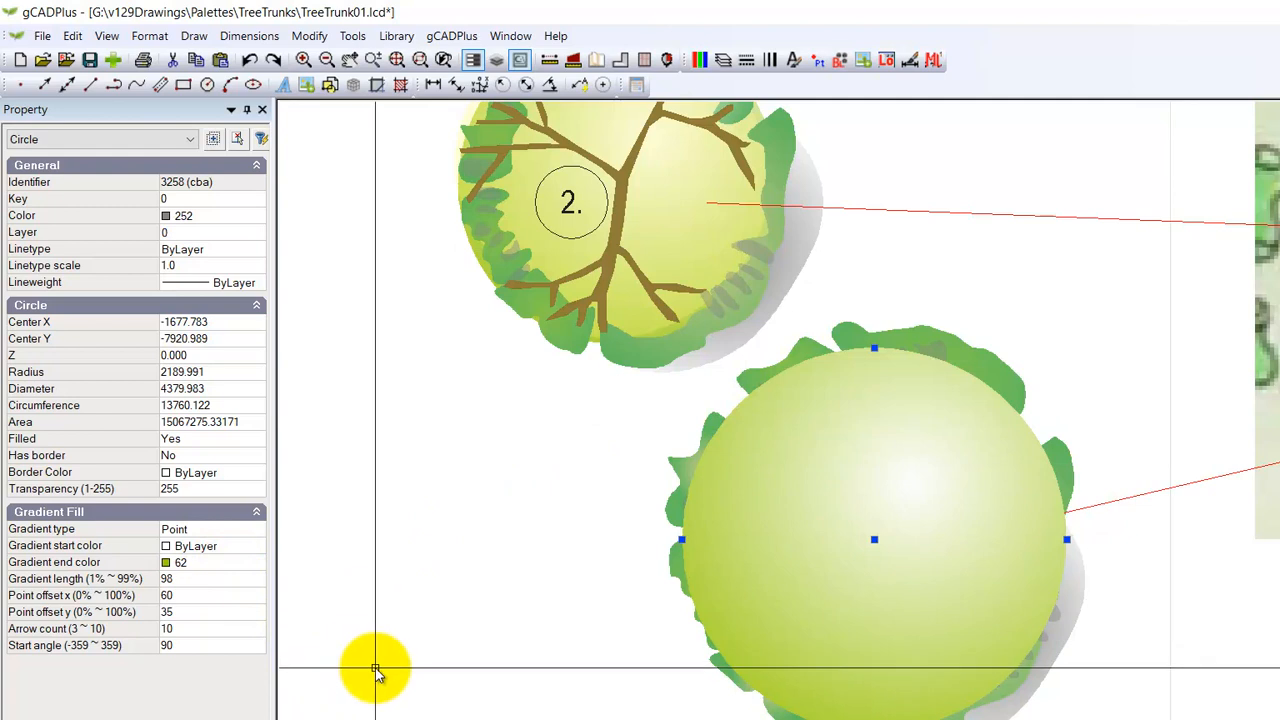
pyautogui.click(258, 530)
pyautogui.click(258, 530)
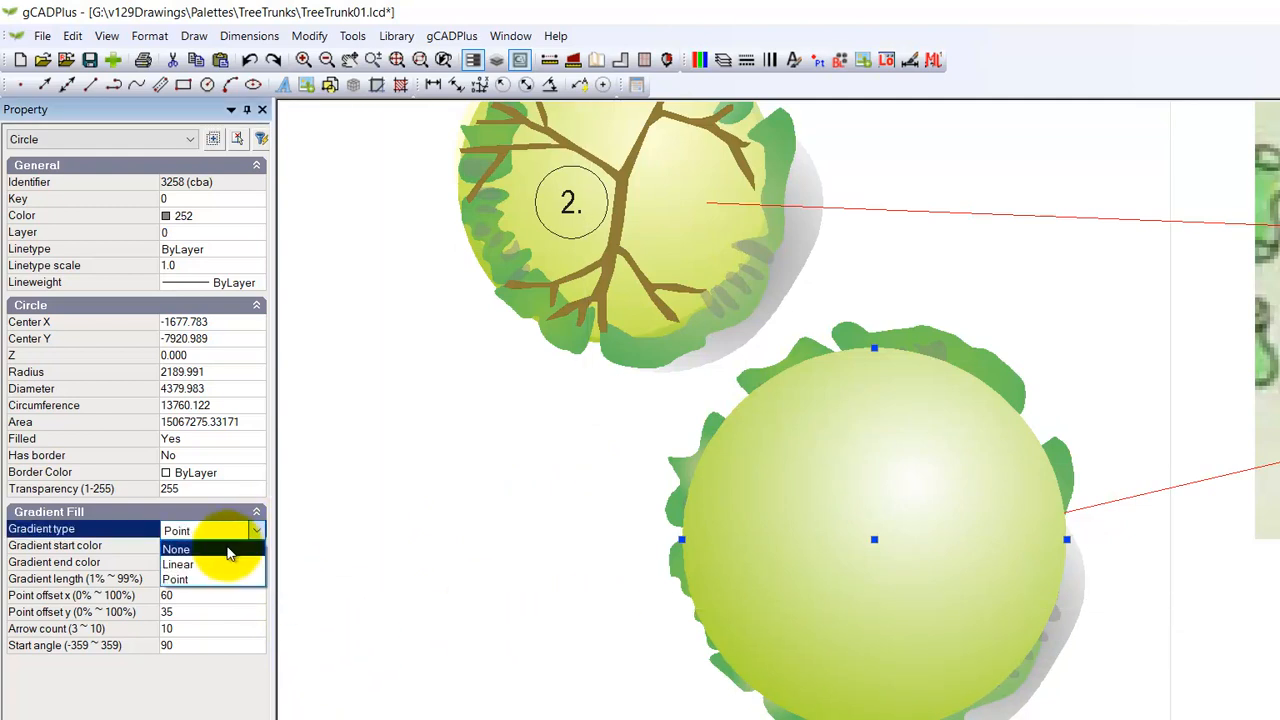
pyautogui.click(227, 546)
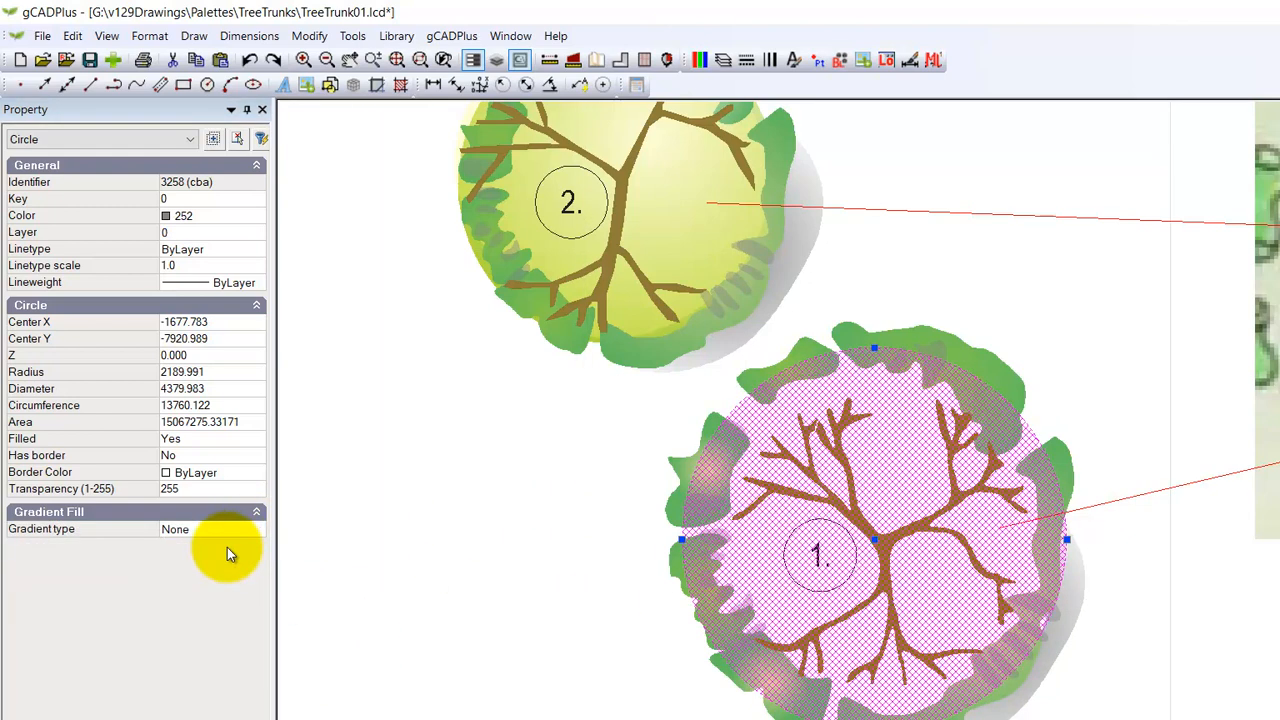
# Step: Set the fill colour of tree 1's canopy circle to index colour 52 and deselect the circle
pyautogui.click(258, 217)
pyautogui.click(258, 217)
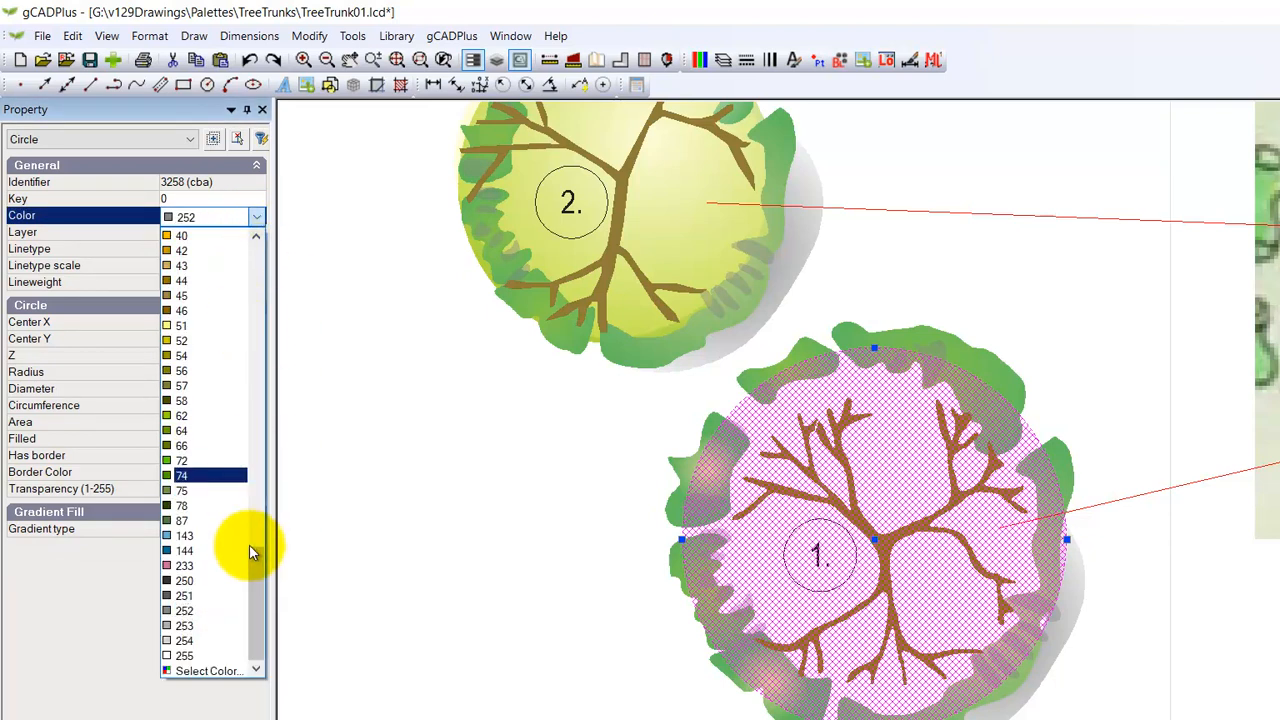
pyautogui.click(222, 659)
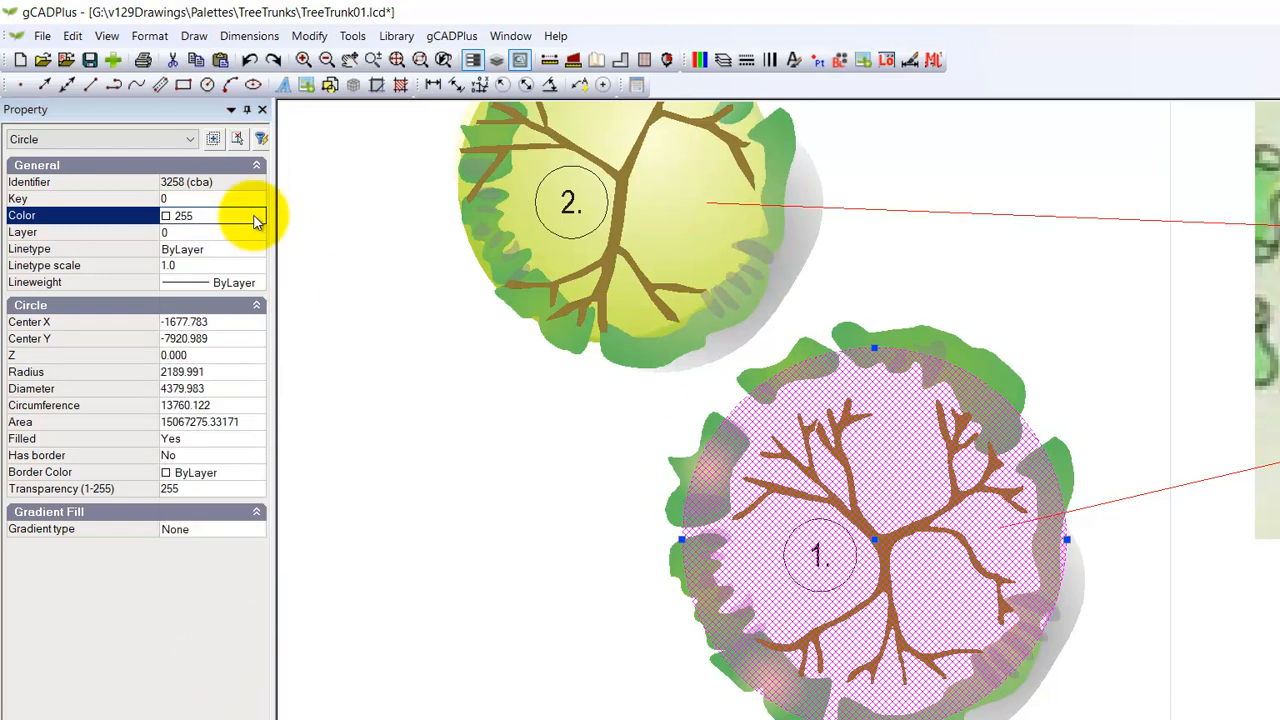
pyautogui.click(257, 218)
pyautogui.click(222, 672)
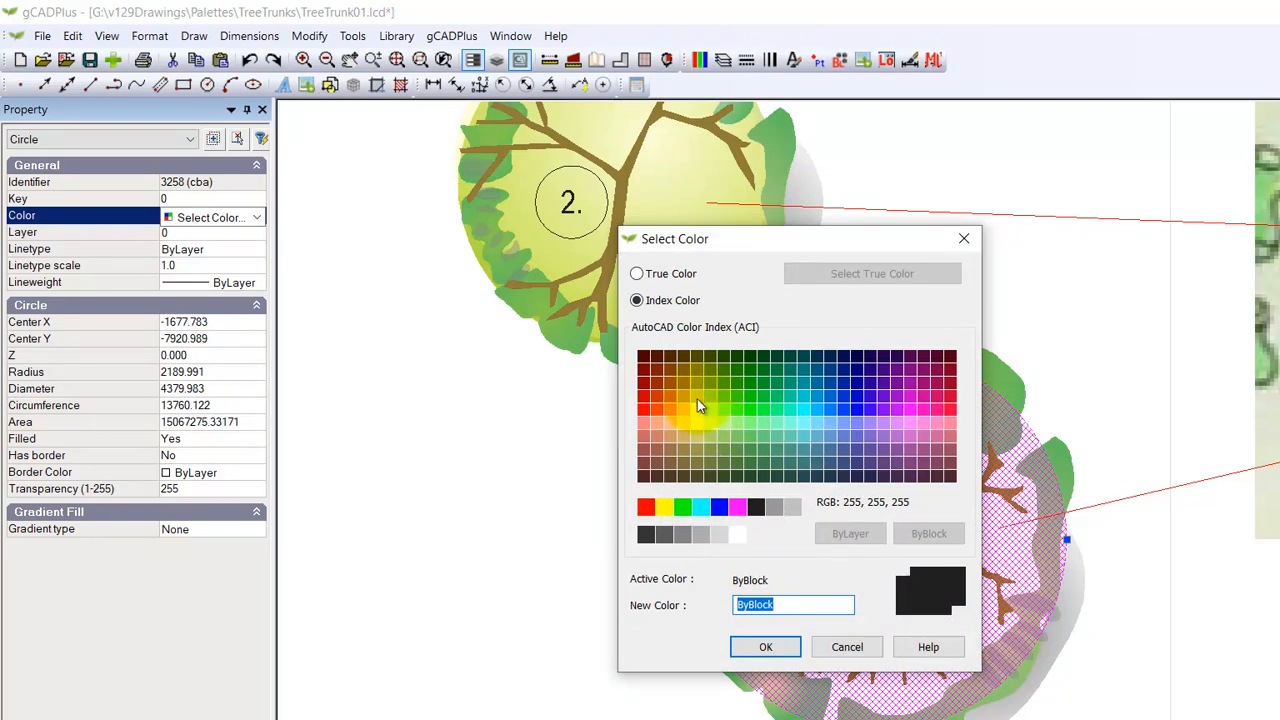
pyautogui.click(697, 397)
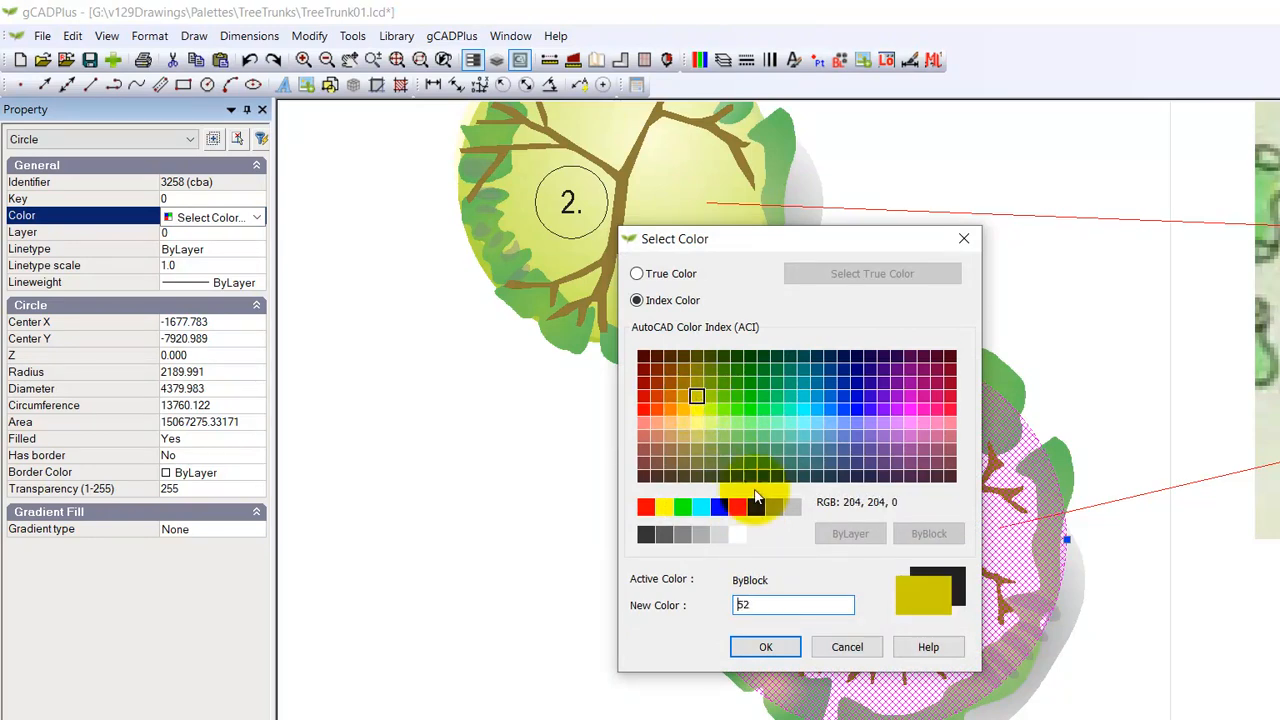
pyautogui.click(765, 647)
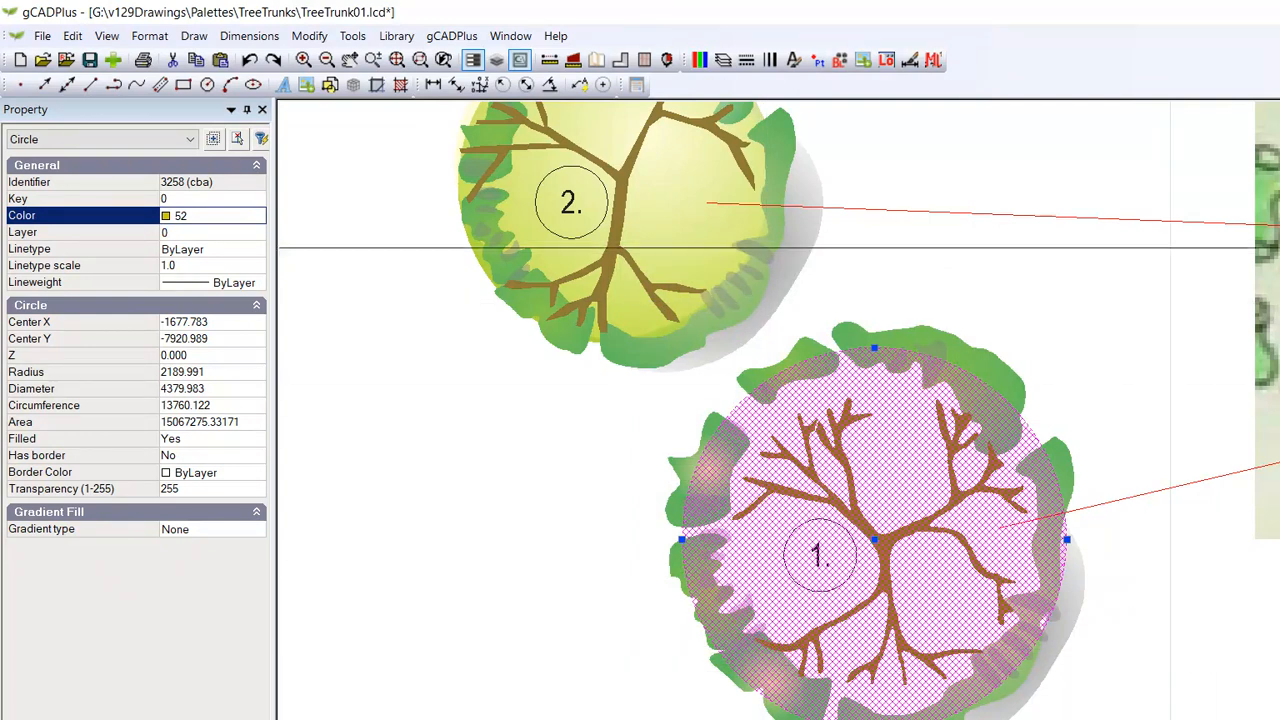
pyautogui.rightClick(512, 602)
pyautogui.click(548, 631)
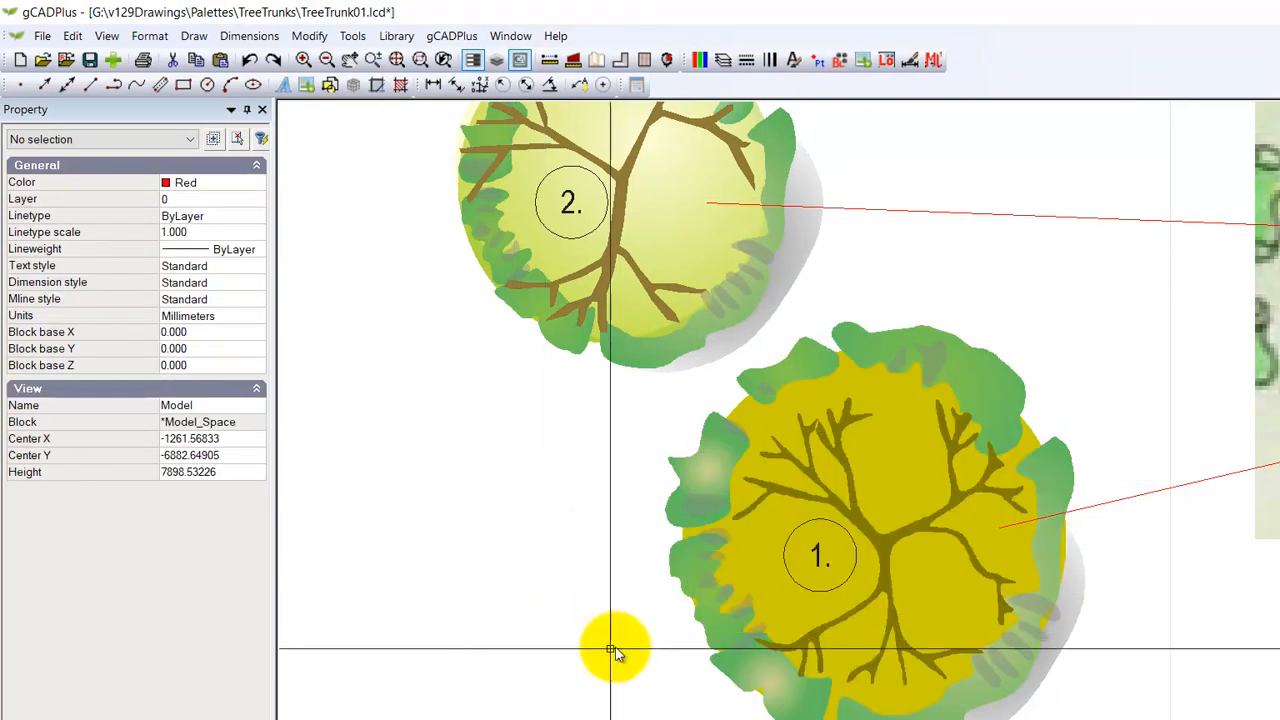
# Step: Set the transparency of tree 1's canopy circle to 75 and deselect it
pyautogui.click(761, 555)
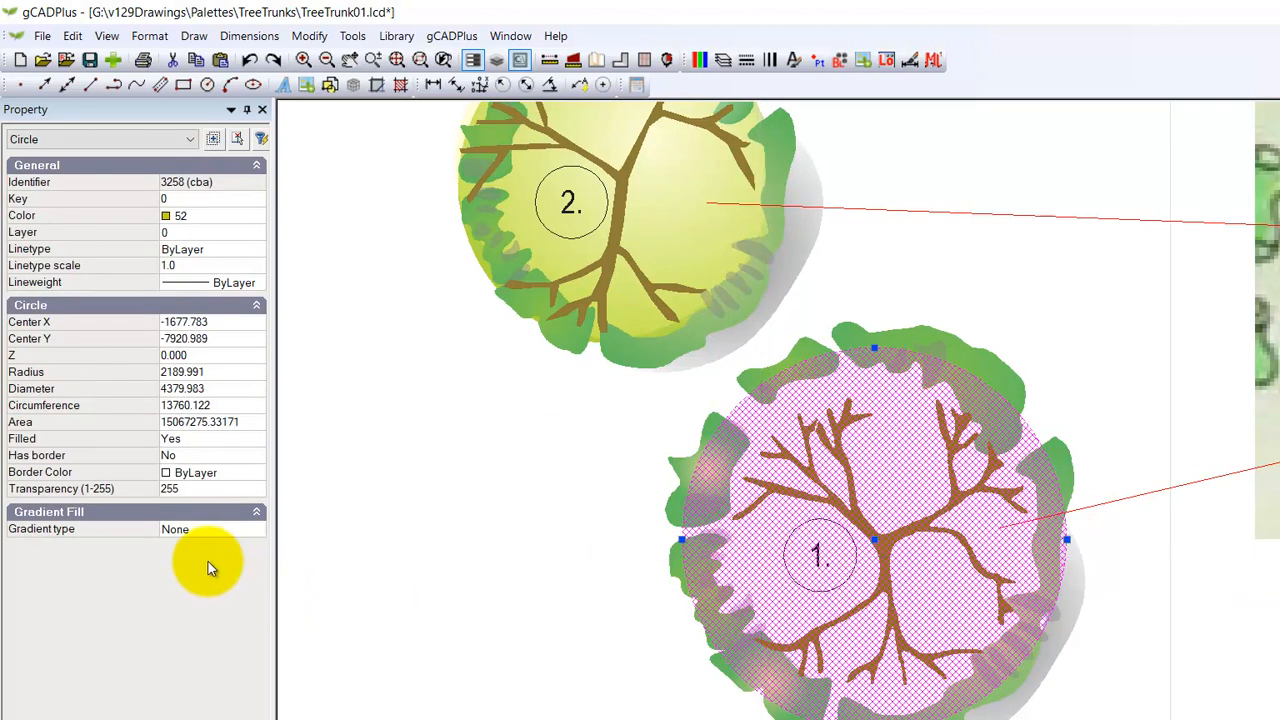
pyautogui.click(214, 491)
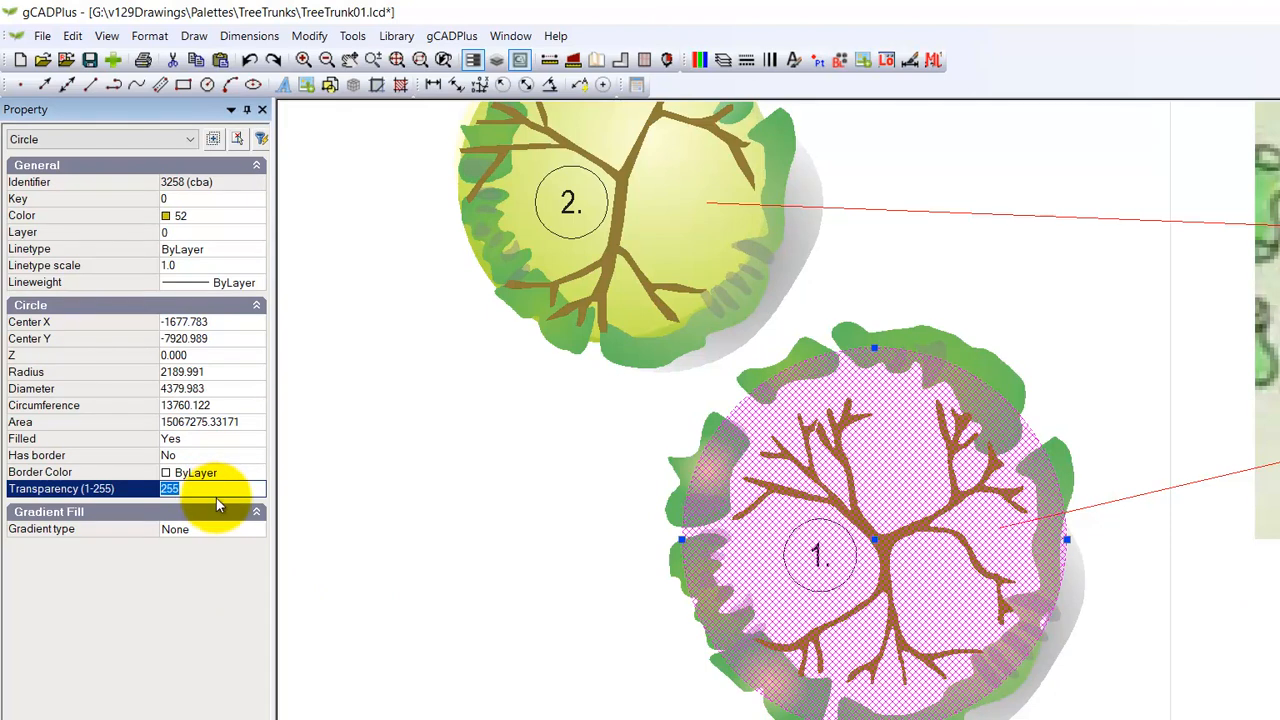
pyautogui.write('75')
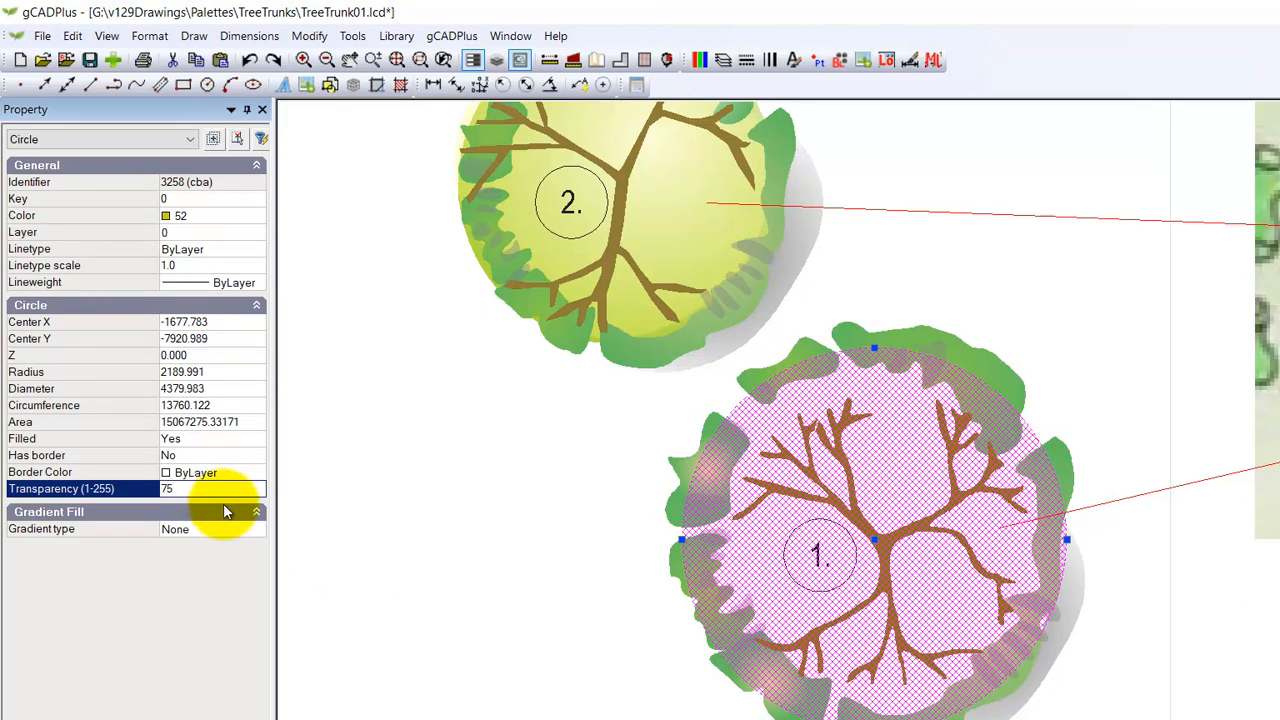
pyautogui.rightClick(378, 426)
pyautogui.click(430, 458)
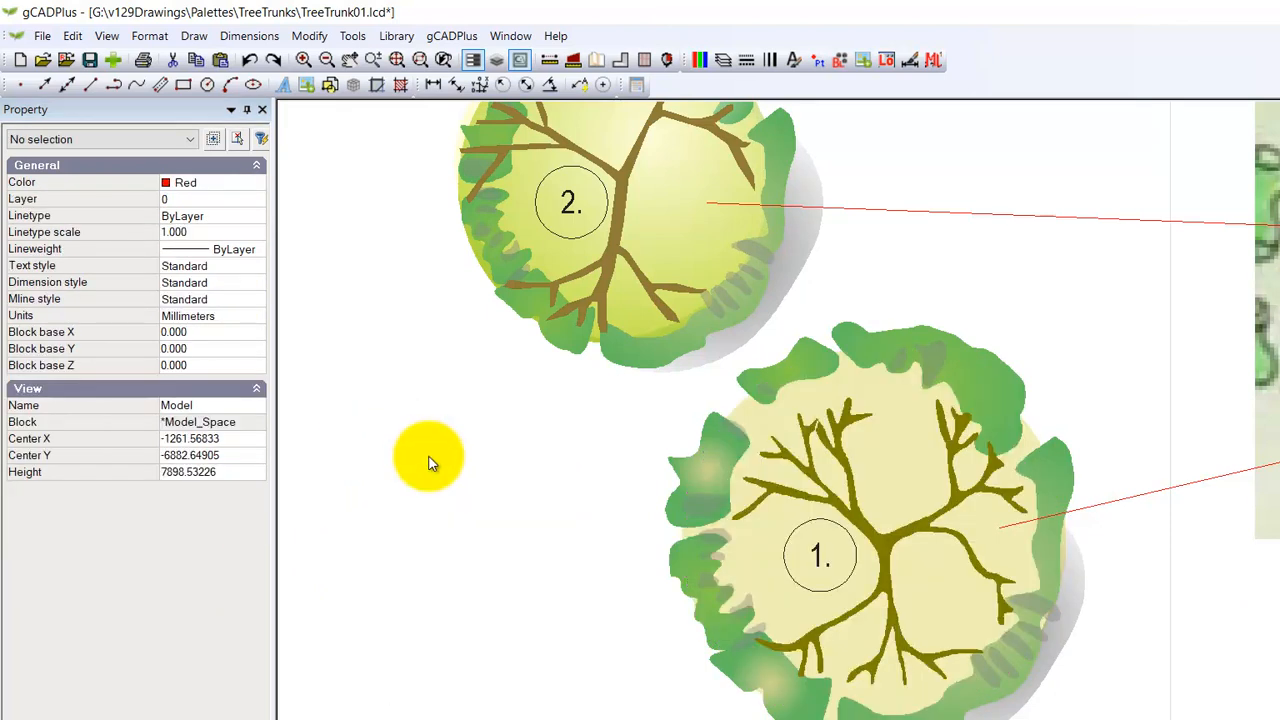
# Step: Examine the three numbered trees up close, compare them with the linked trees on the reference plan, and review the whole drawing
pyautogui.scroll(-1, 515, 613)
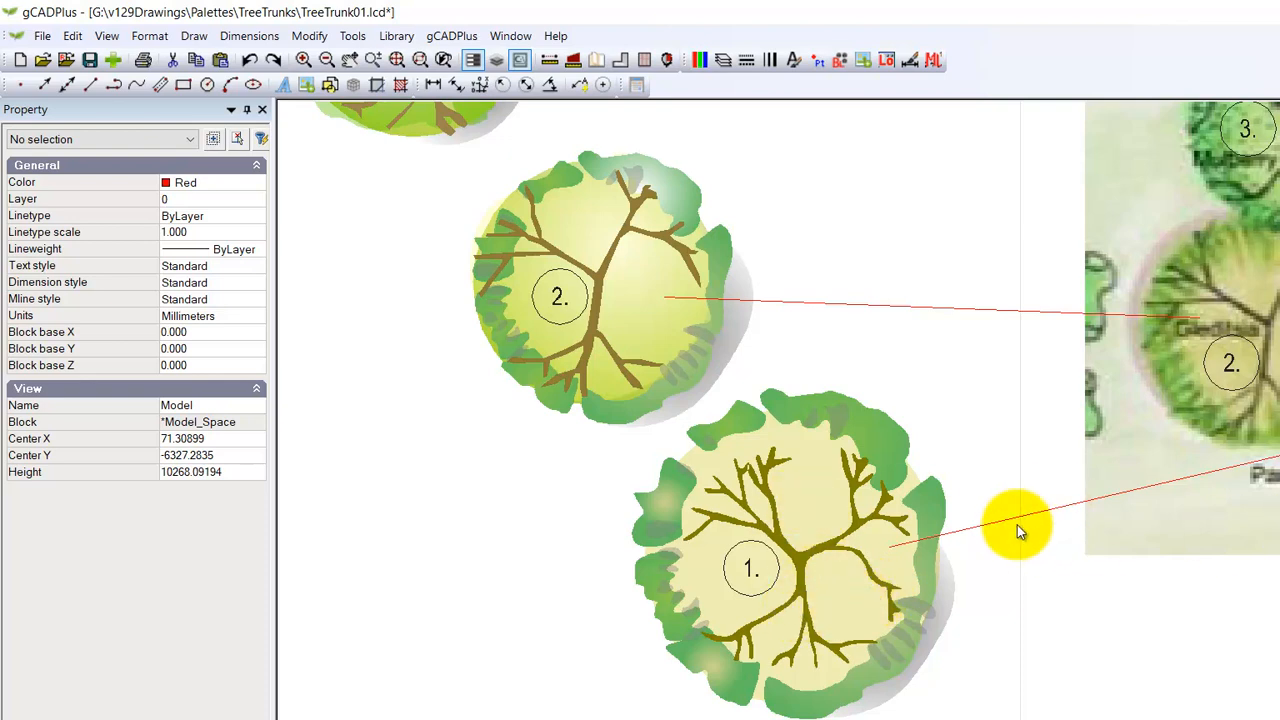
pyautogui.scroll(1, 1057, 507)
pyautogui.scroll(-1, 1253, 503)
pyautogui.scroll(-1, 1255, 503)
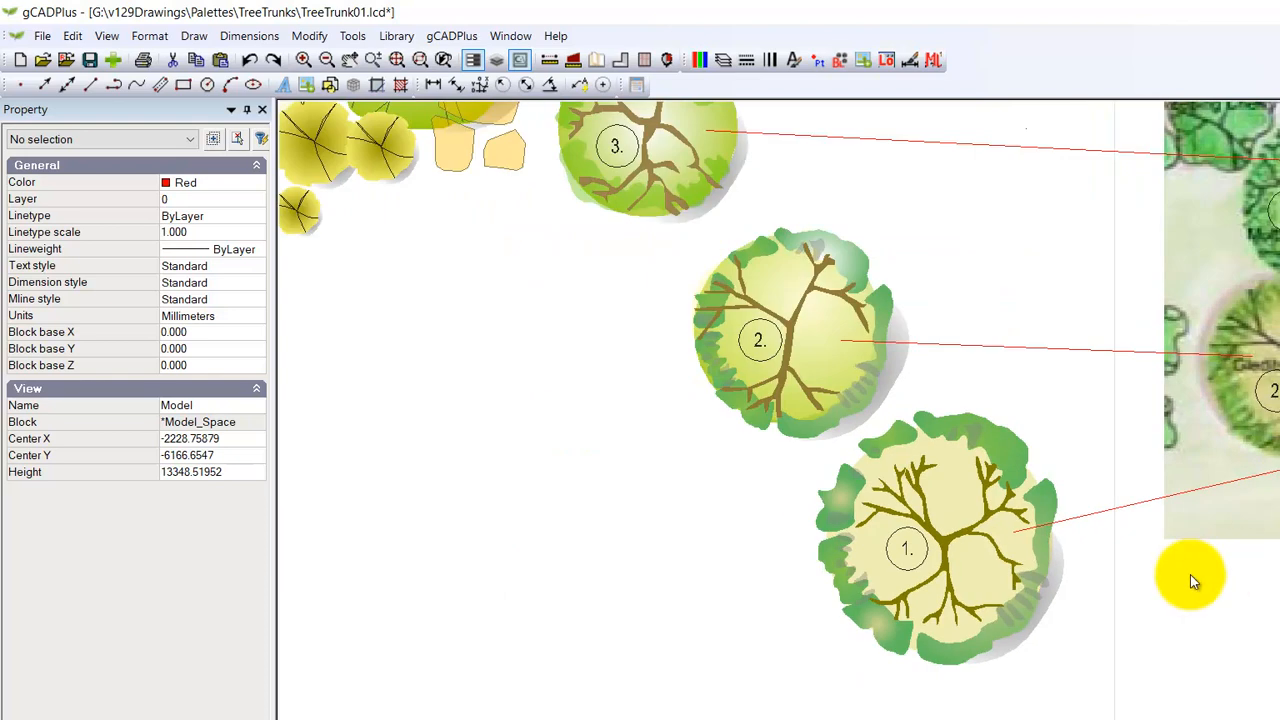
pyautogui.scroll(1, 858, 481)
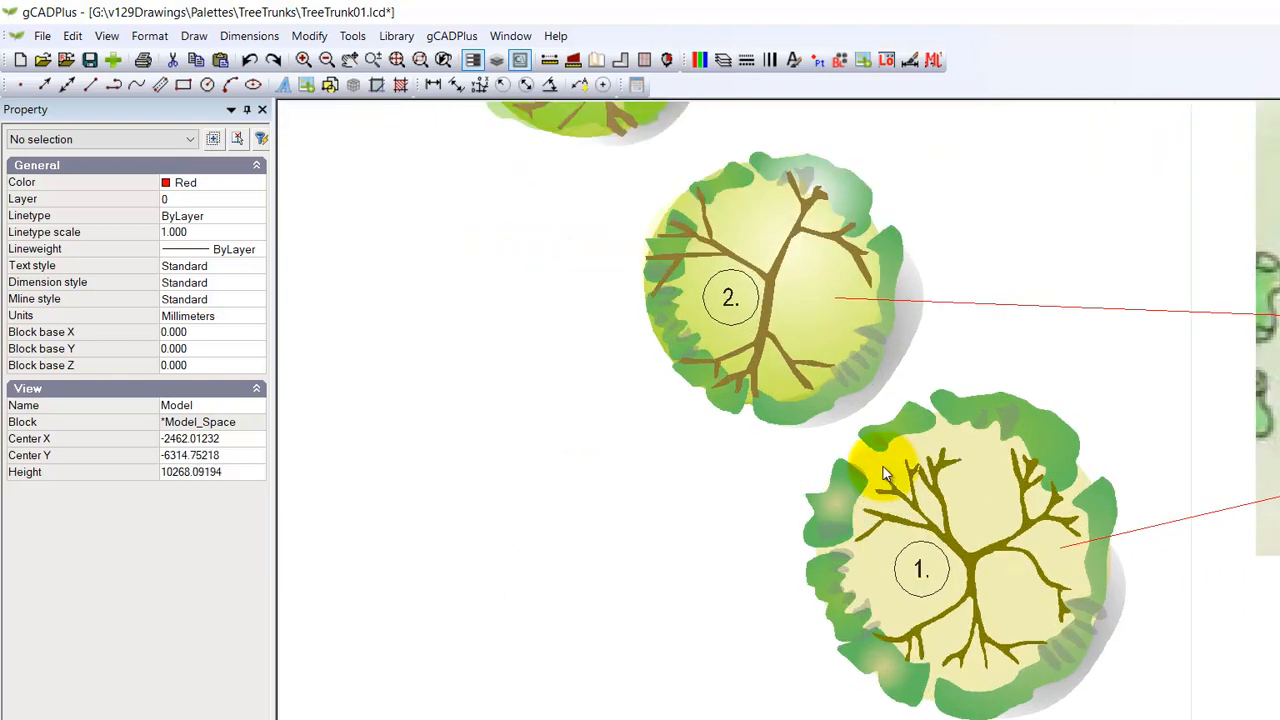
pyautogui.click(866, 464)
pyautogui.moveTo(841, 568); pyautogui.dragTo(786, 550)
pyautogui.press('Escape')
pyautogui.scroll(-1, 690, 703)
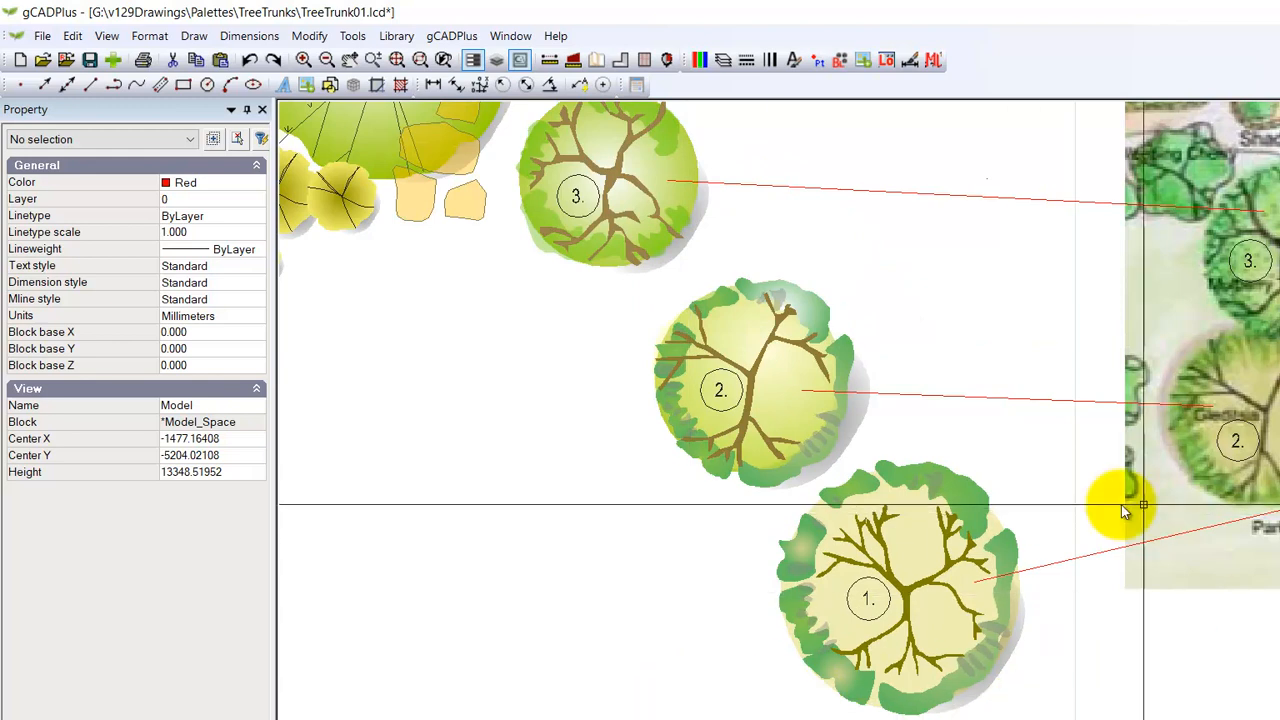
pyautogui.moveTo(766, 391); pyautogui.dragTo(803, 500, button='middle')
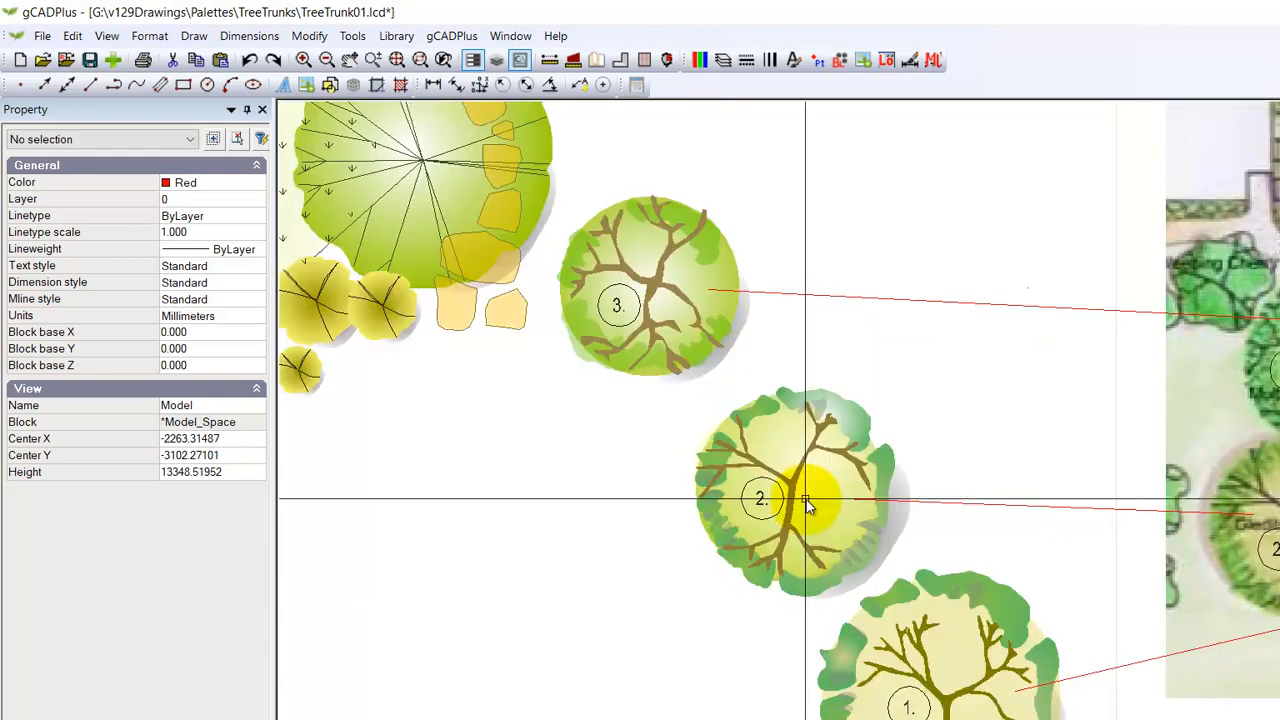
pyautogui.scroll(1, 801, 495)
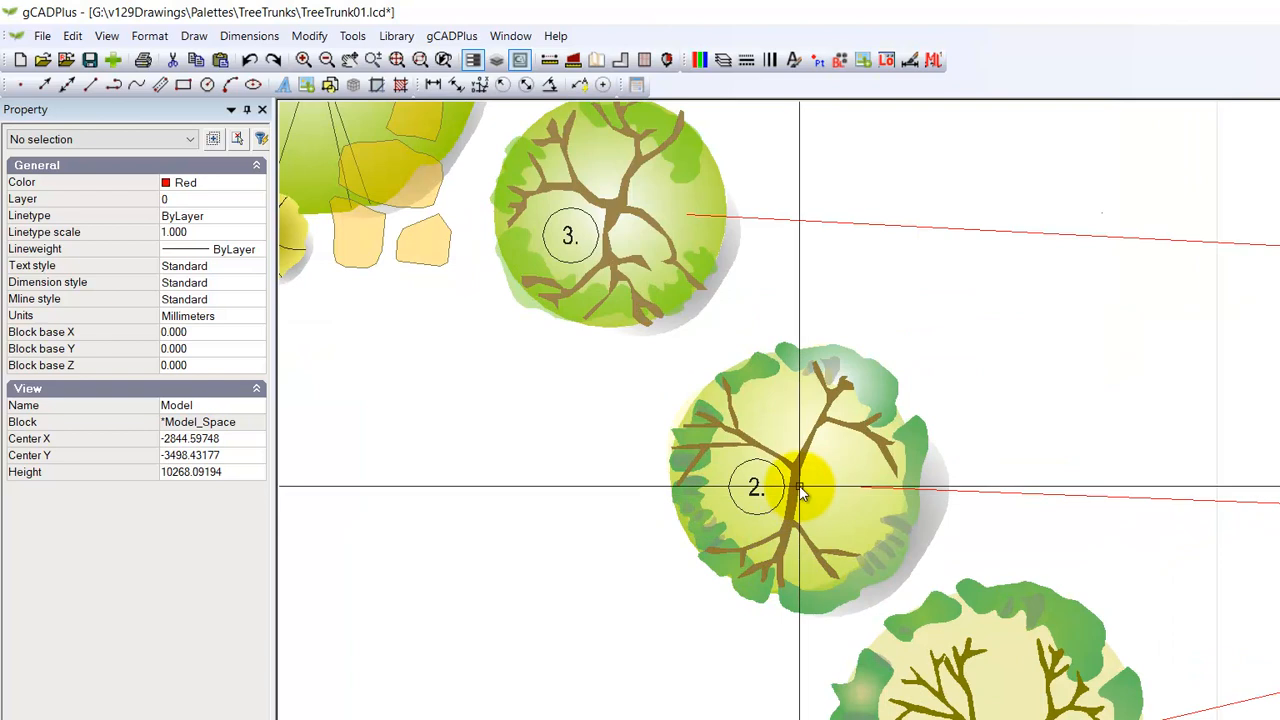
pyautogui.click(799, 492)
pyautogui.press('Escape')
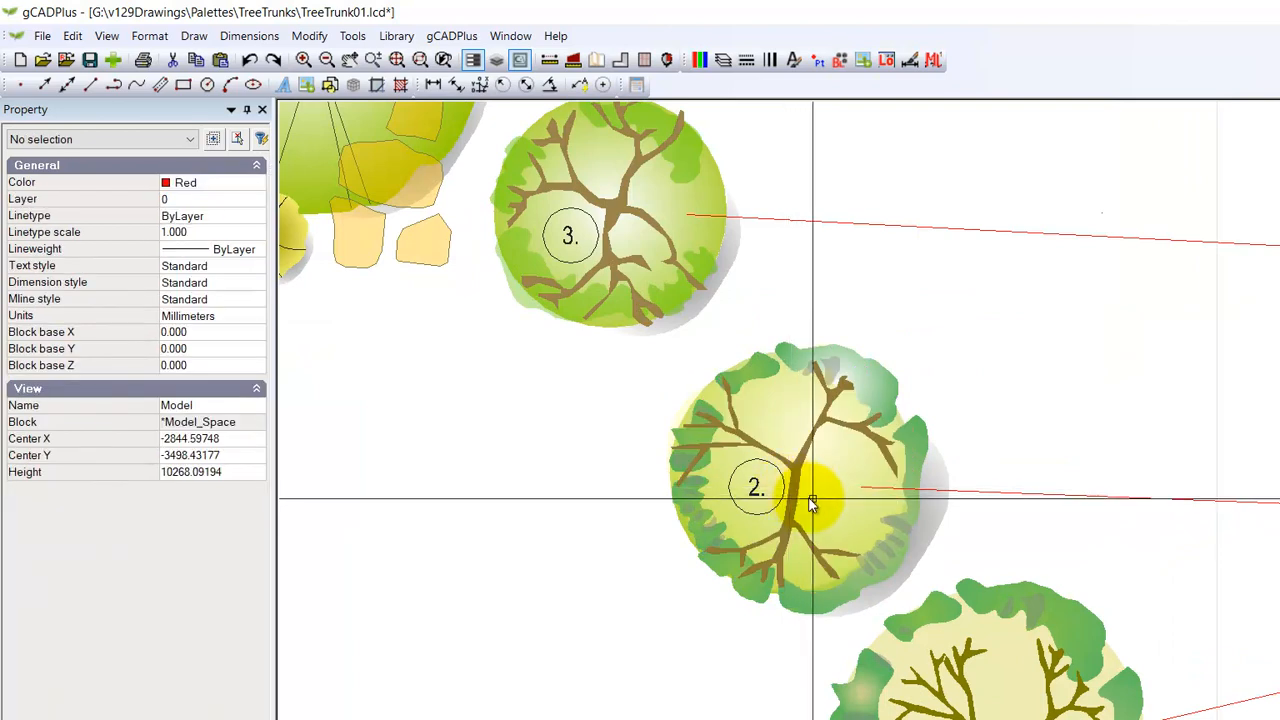
pyautogui.scroll(-2, 800, 491)
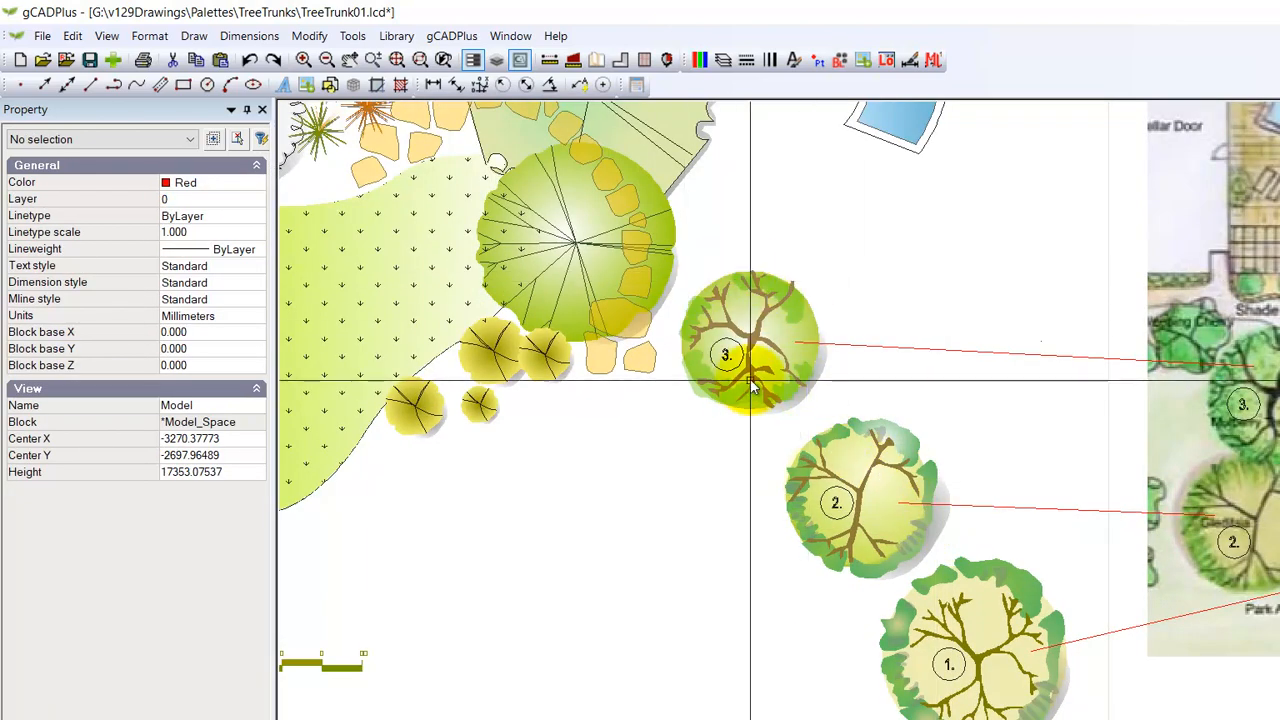
pyautogui.scroll(-3, 737, 543)
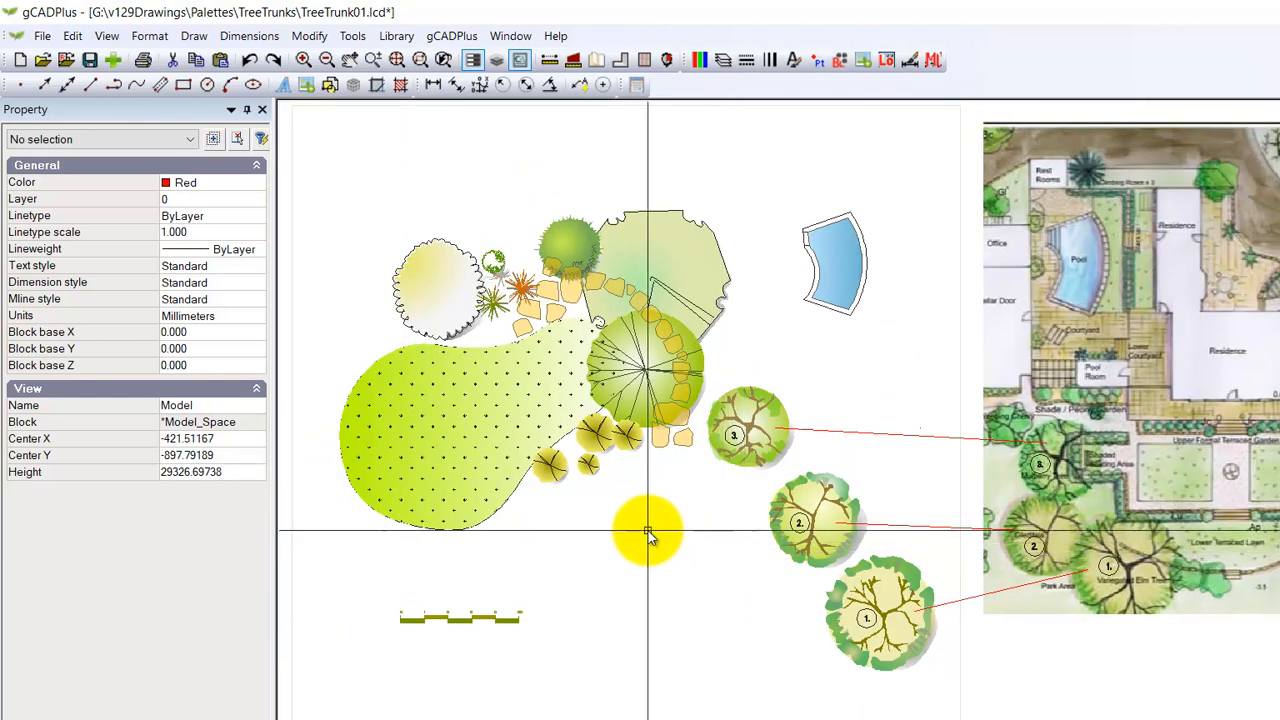
# Step: Set the scale of the lawn's grass hatch to 50 and deselect the hatch
pyautogui.moveTo(725, 486); pyautogui.dragTo(920, 560, button='middle')
pyautogui.scroll(3, 846, 603)
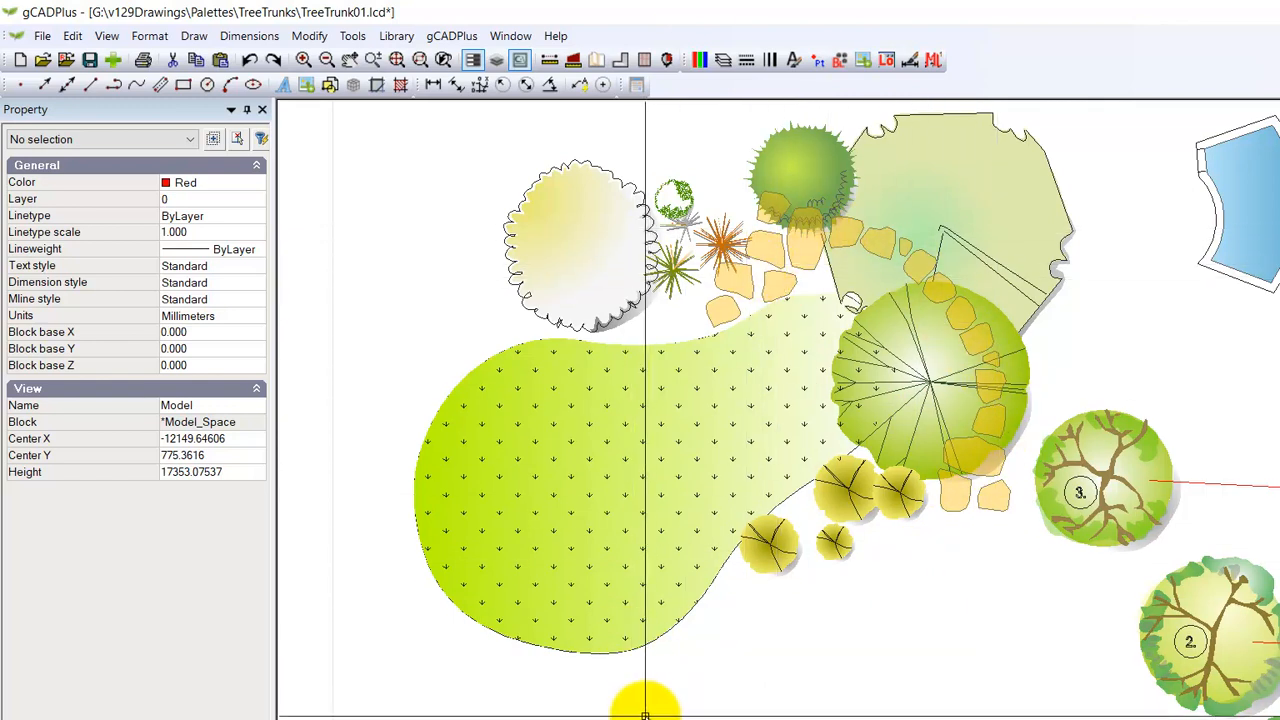
pyautogui.click(610, 648)
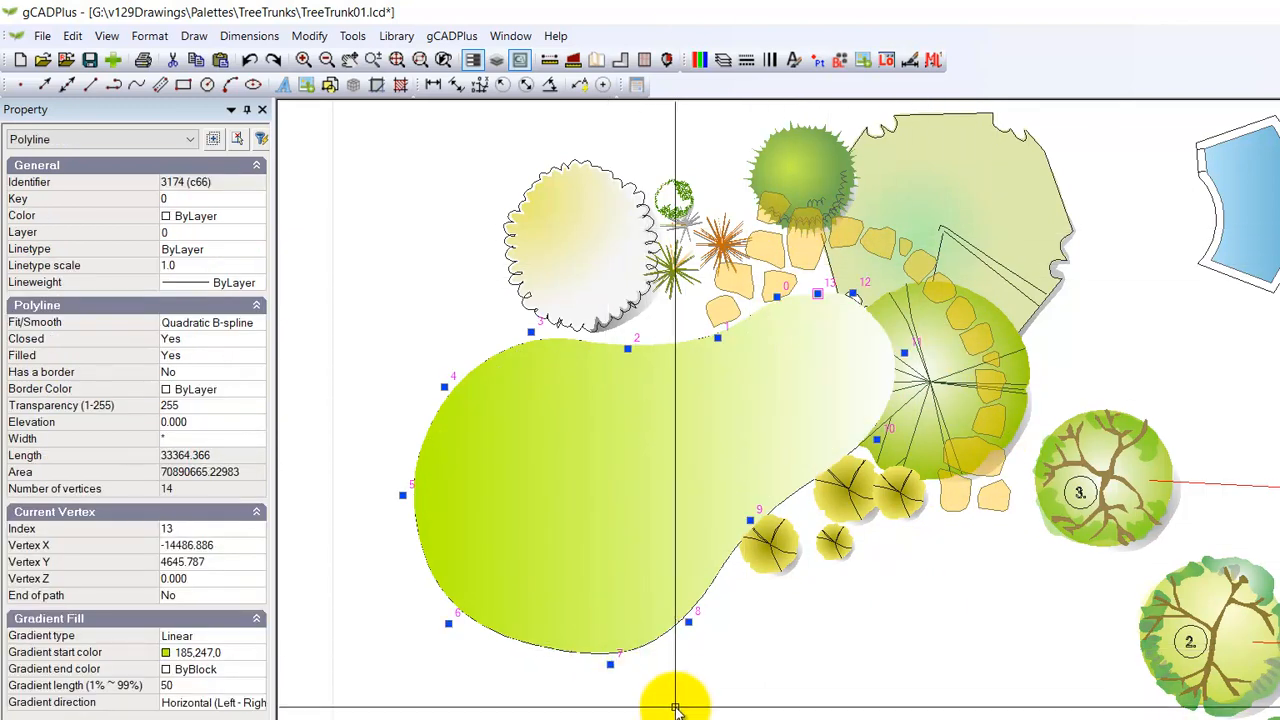
pyautogui.press('Escape')
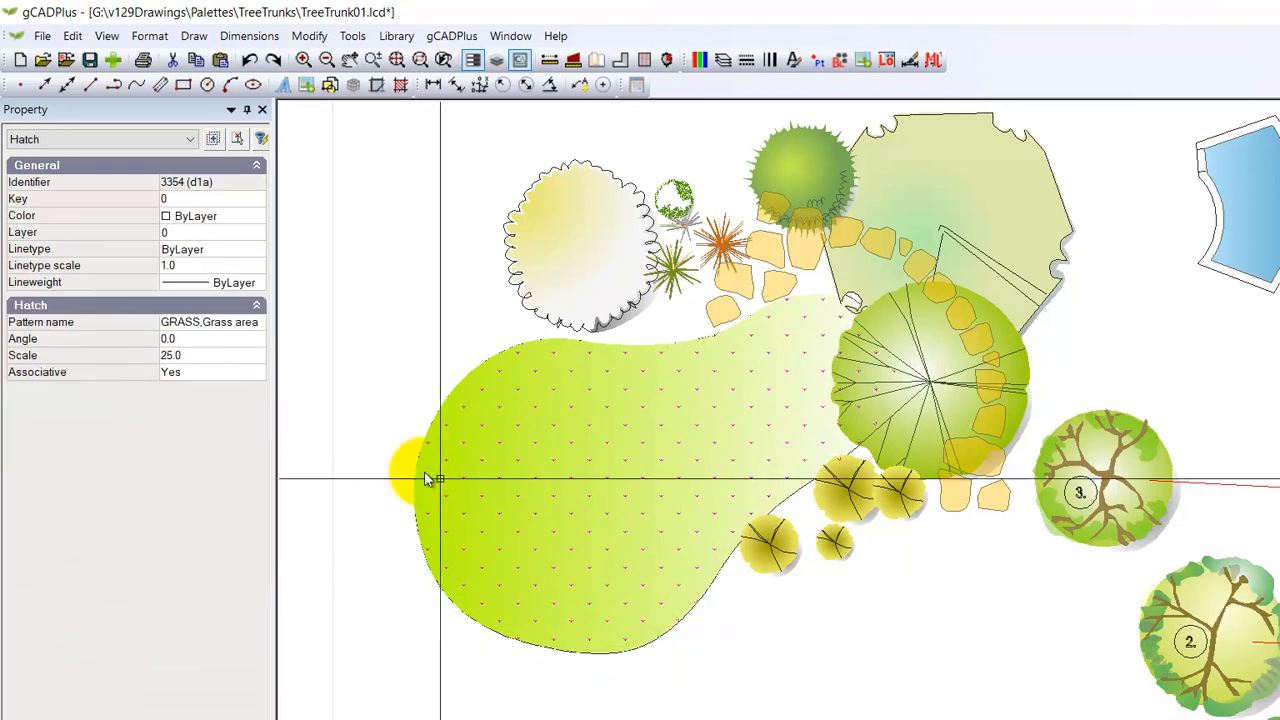
pyautogui.click(215, 356)
pyautogui.write('50')
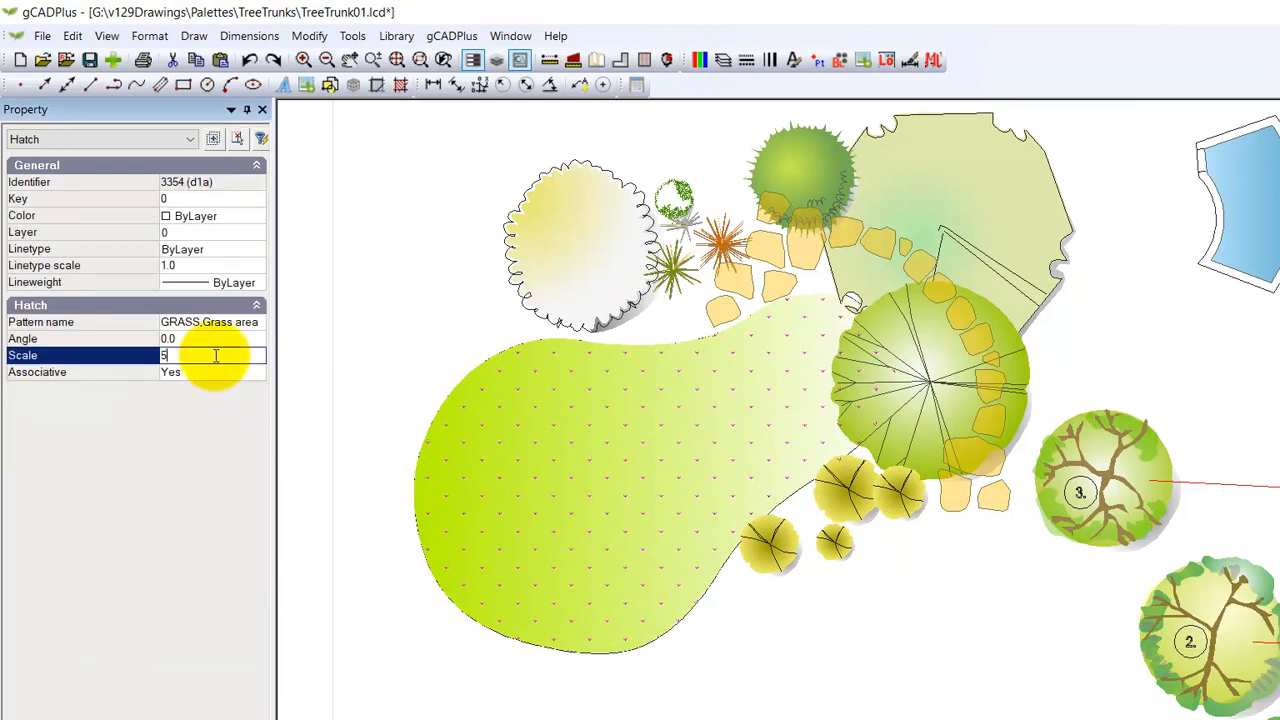
pyautogui.press('Return')
pyautogui.rightClick(383, 577)
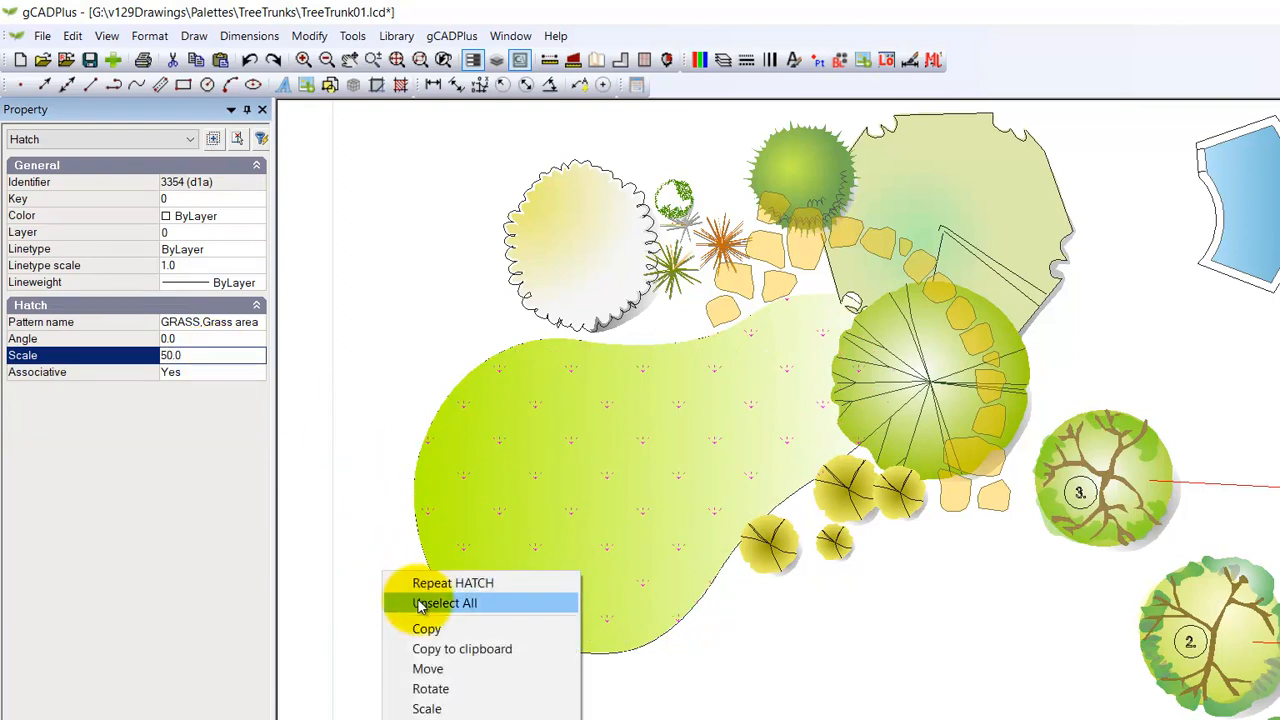
pyautogui.click(414, 600)
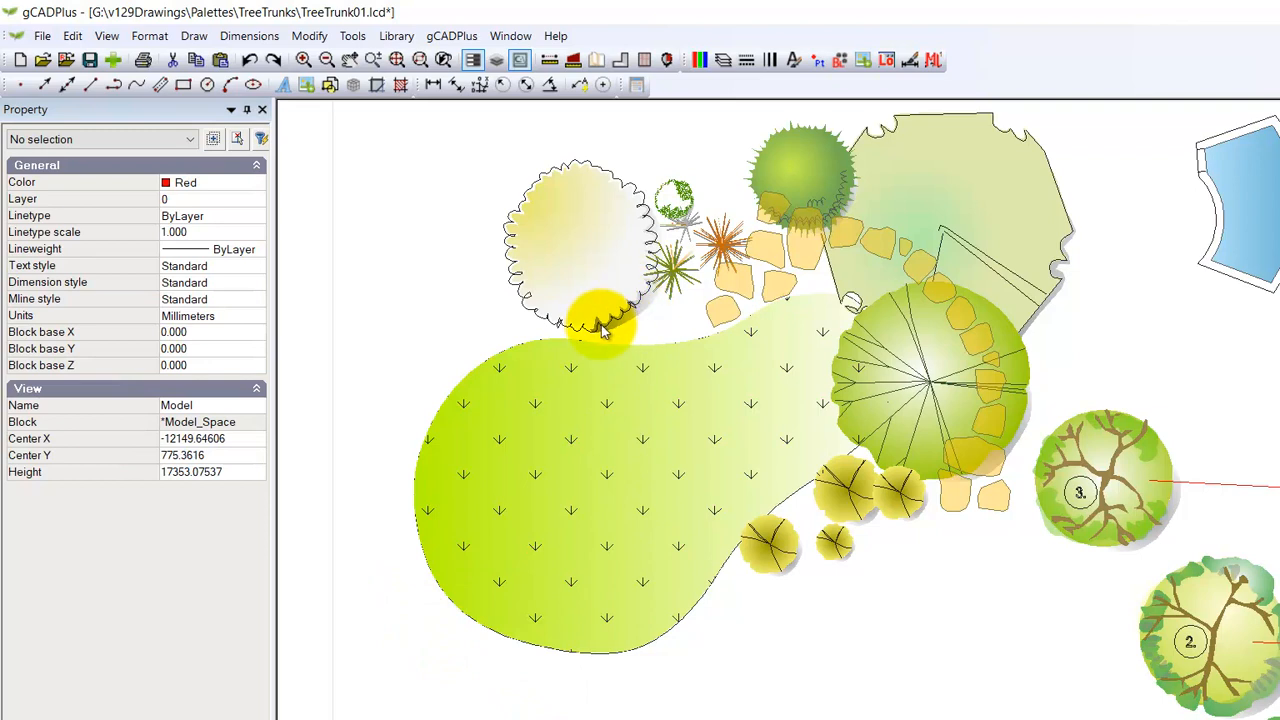
# Step: Open the Gradient folder of the standard plant symbol library
pyautogui.click(395, 44)
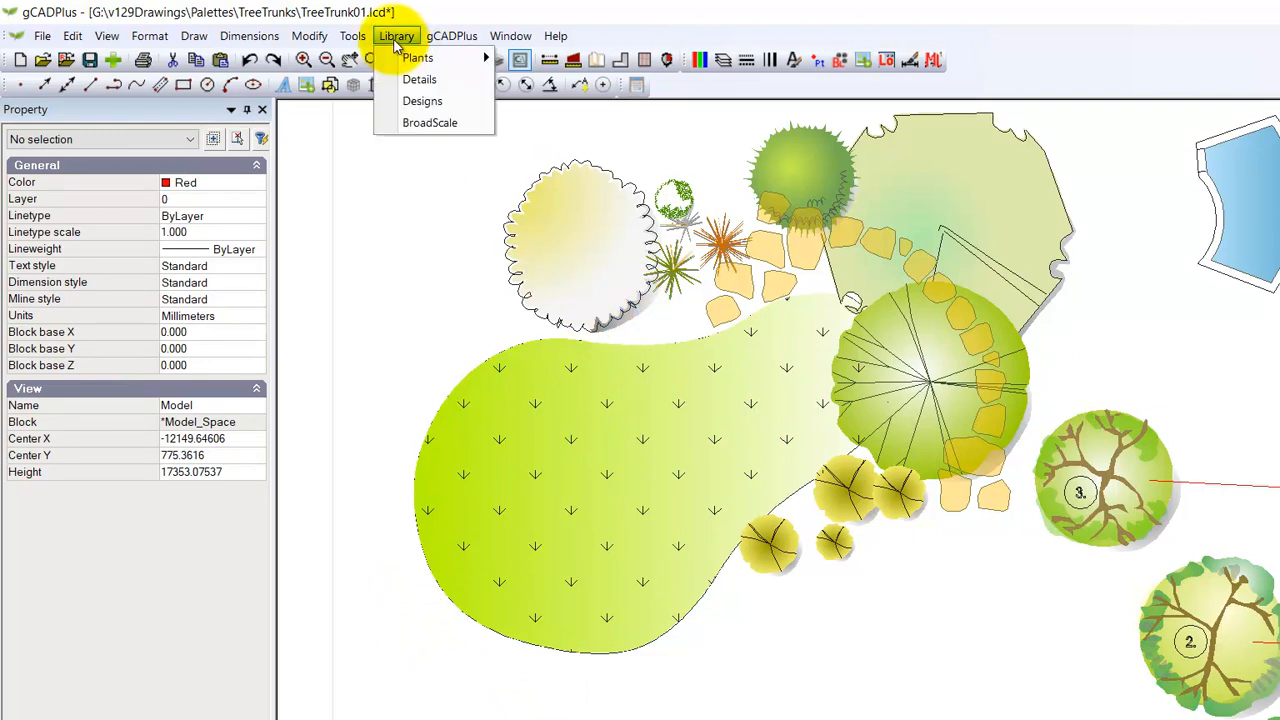
pyautogui.moveTo(480, 60)
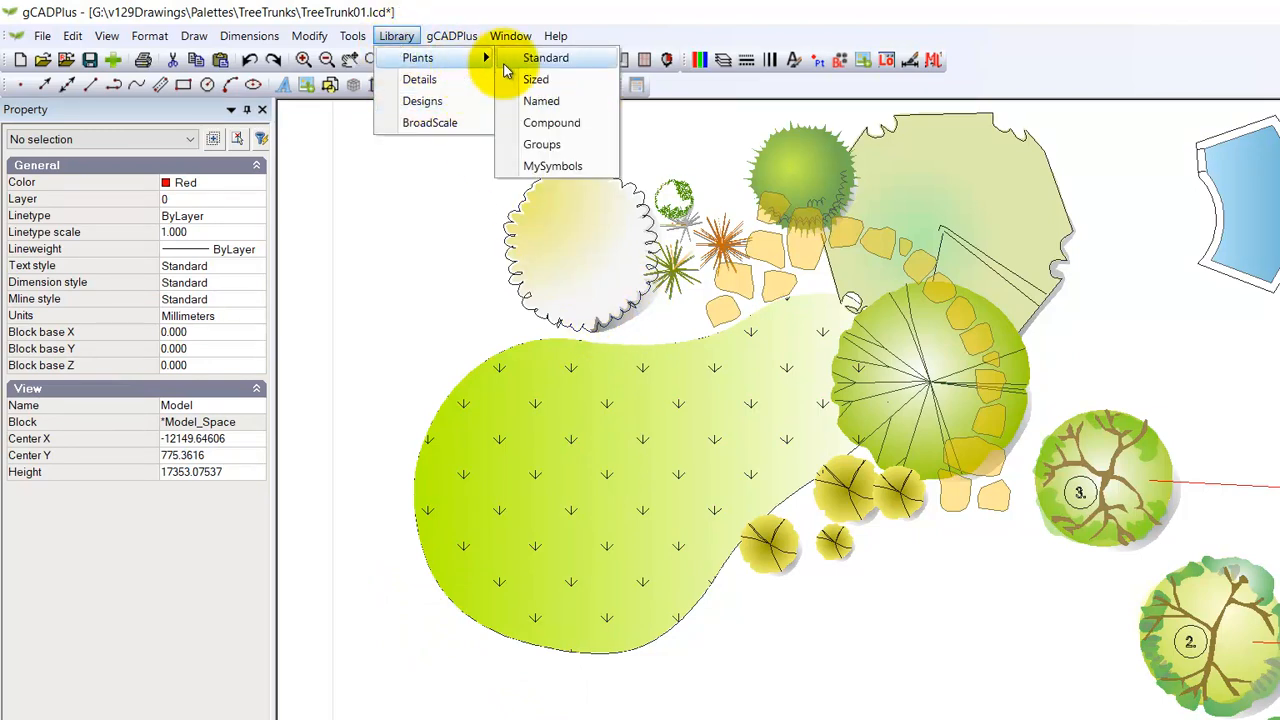
pyautogui.click(564, 62)
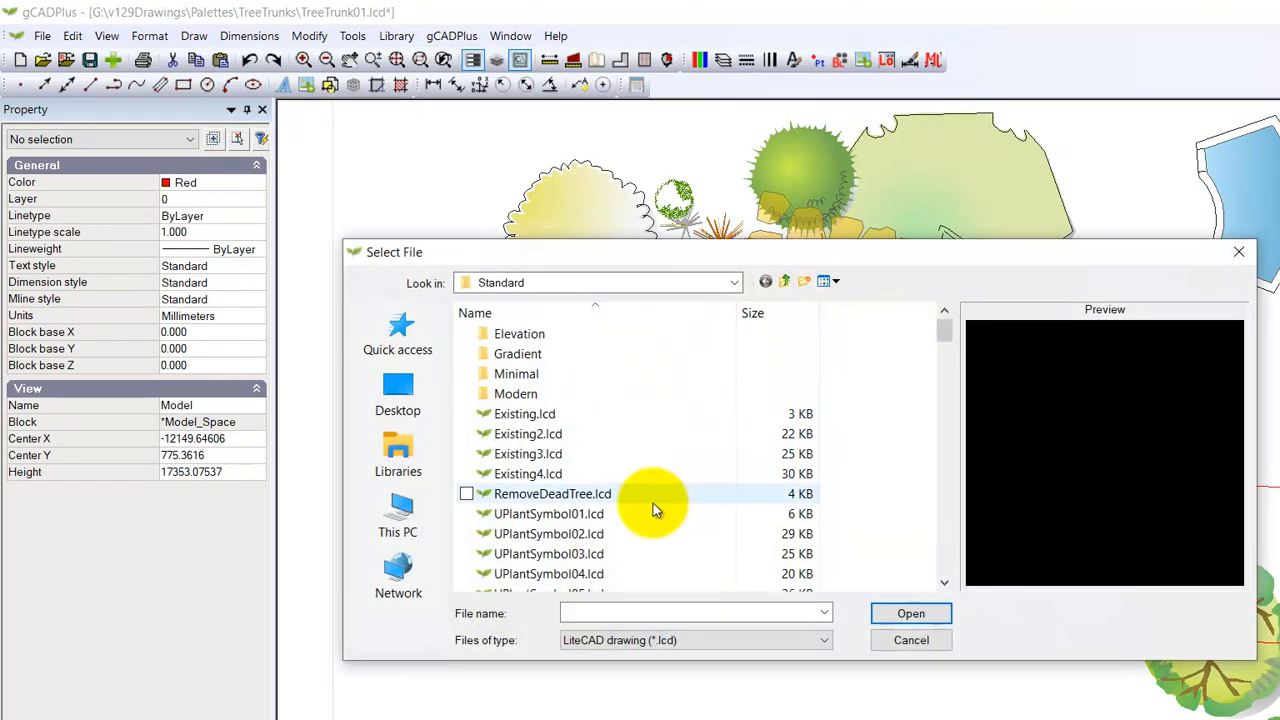
pyautogui.doubleClick(517, 354)
# Step: Preview the gradient plant symbols and open GrPlant27.lcd, redefining all blocks that already exist in the drawing
pyautogui.click(468, 394)
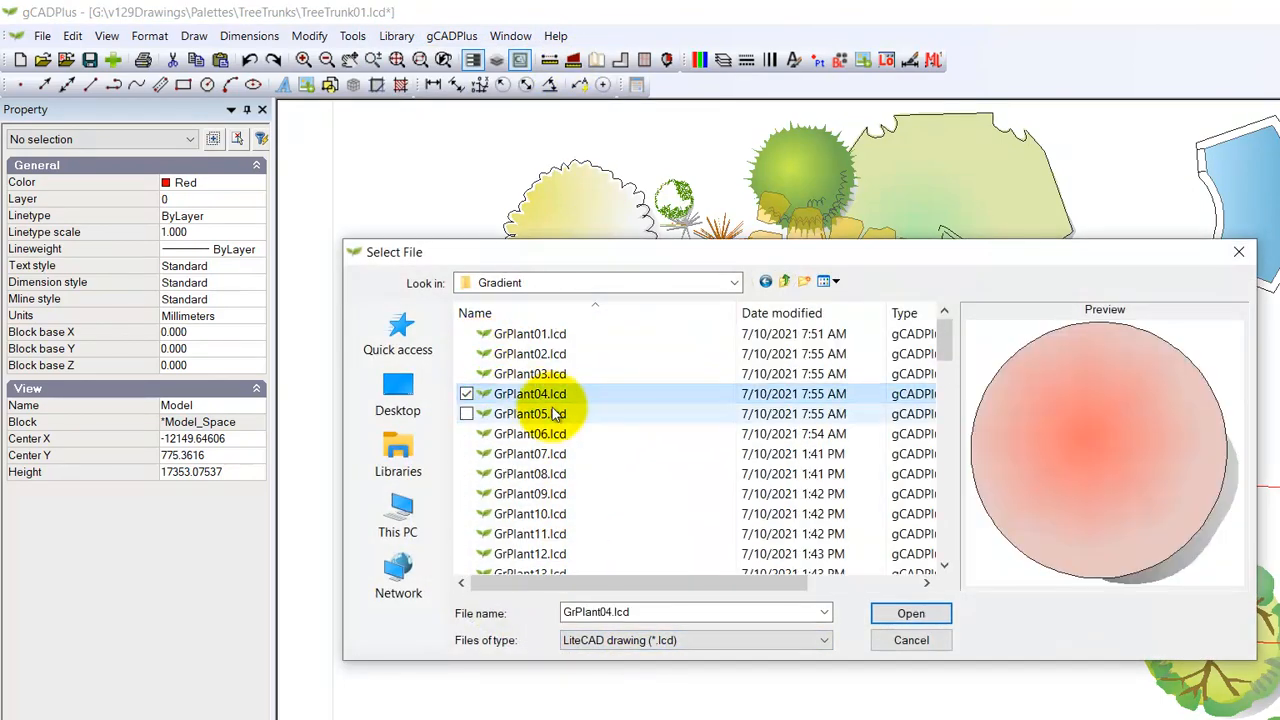
pyautogui.press('Down')
pyautogui.press('Down')
pyautogui.press('Down')
pyautogui.press('Down')
pyautogui.press('Down')
pyautogui.press('Down')
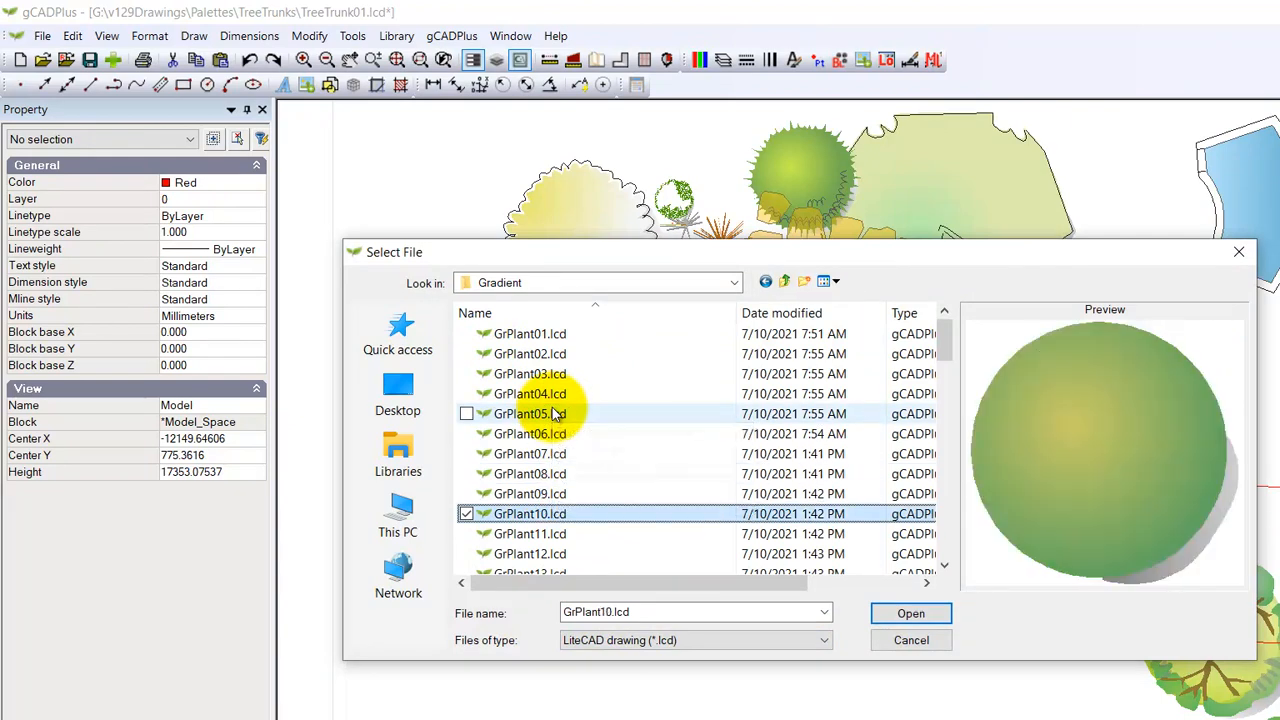
pyautogui.press('Down')
pyautogui.press('Down')
pyautogui.press('Down')
pyautogui.press('Down')
pyautogui.press('Down')
pyautogui.press('Down')
pyautogui.press('Down')
pyautogui.press('Down')
pyautogui.press('Down')
pyautogui.press('Down')
pyautogui.press('Down')
pyautogui.press('Down')
pyautogui.press('Down')
pyautogui.press('Down')
pyautogui.press('Down')
pyautogui.press('Down')
pyautogui.press('Down')
pyautogui.press('Down')
pyautogui.press('Down')
pyautogui.press('Up')
pyautogui.press('Up')
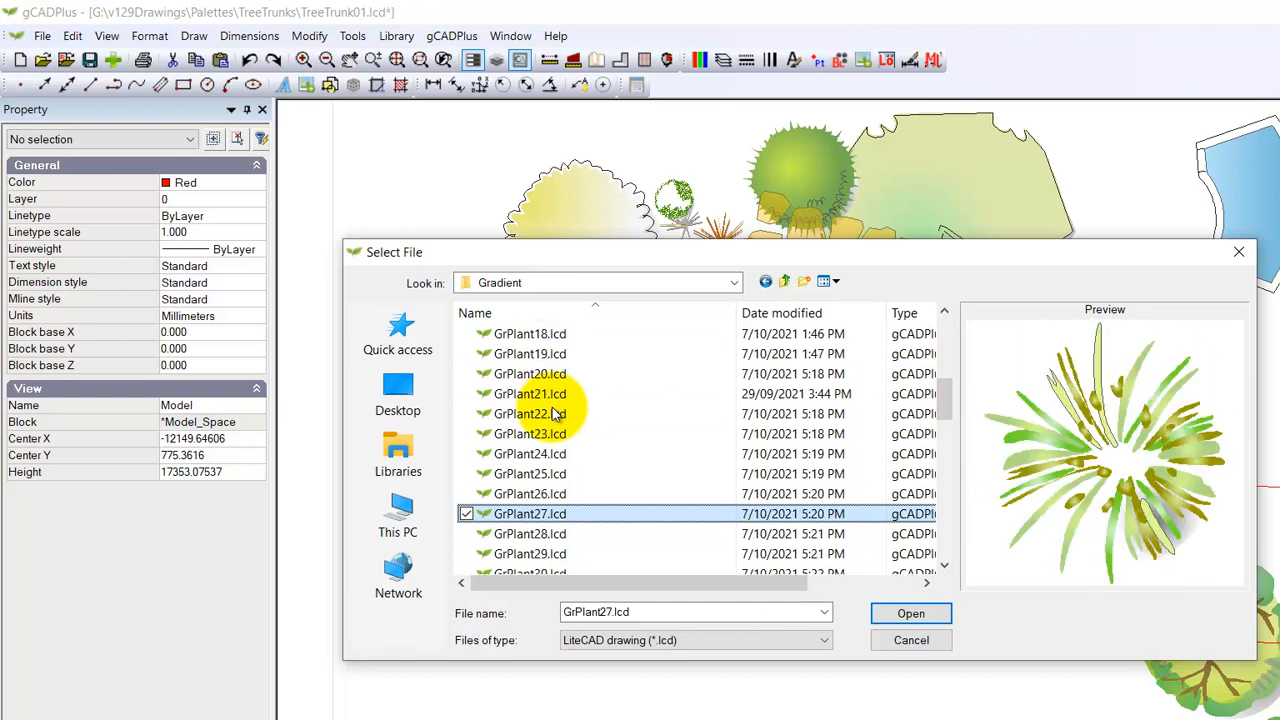
pyautogui.click(900, 613)
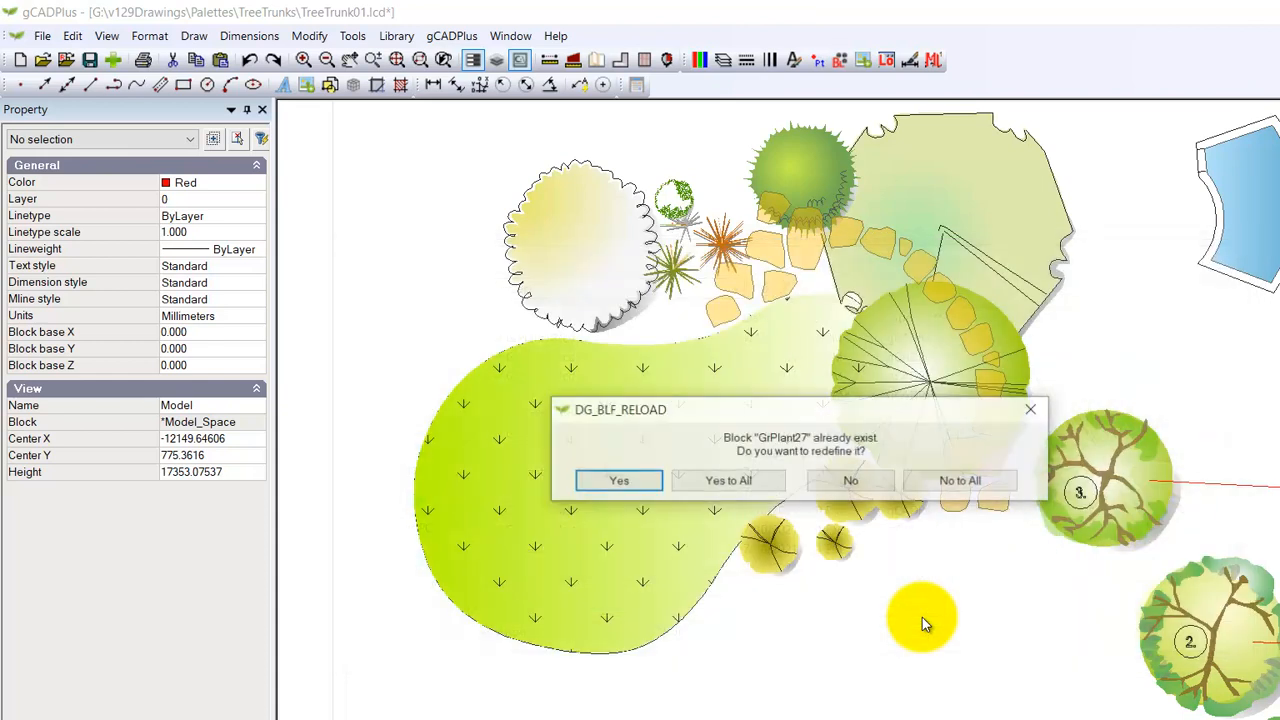
pyautogui.click(730, 483)
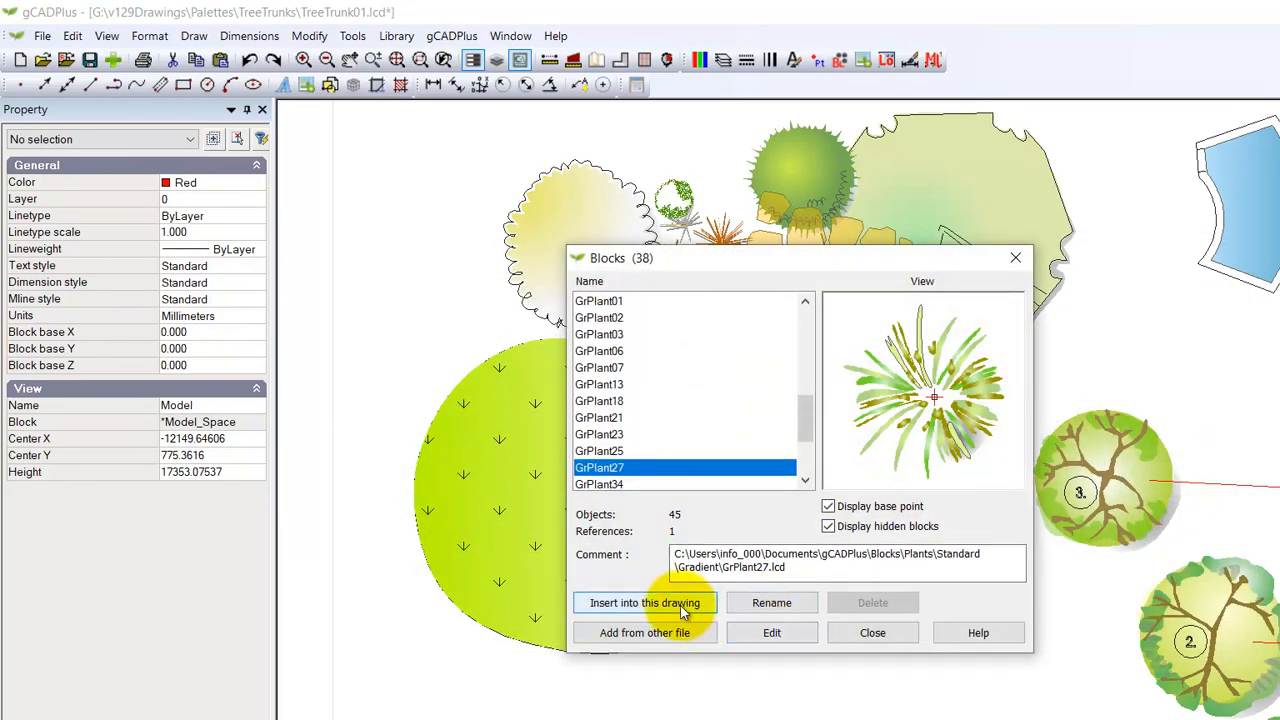
# Step: Insert the GrPlant27 block at the lawn's upper edge, between the large scalloped shrub and the stepping stones
pyautogui.click(645, 602)
pyautogui.click(798, 572)
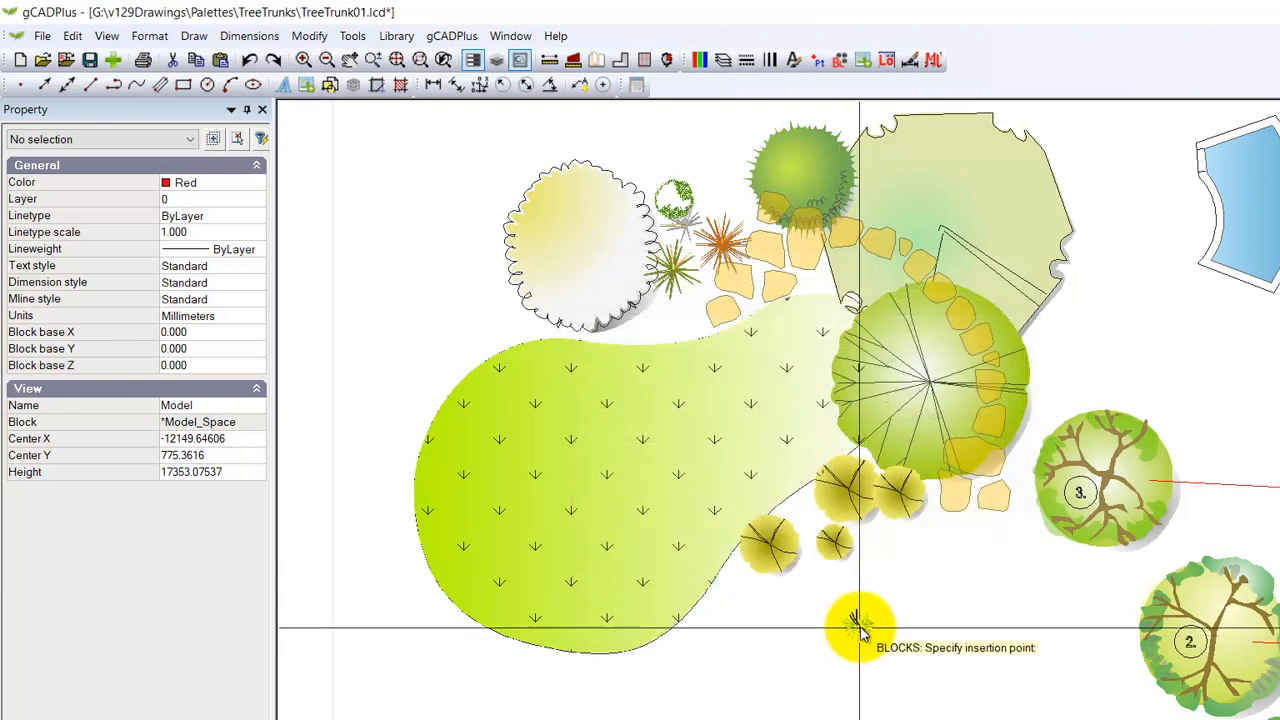
pyautogui.scroll(2, 860, 595)
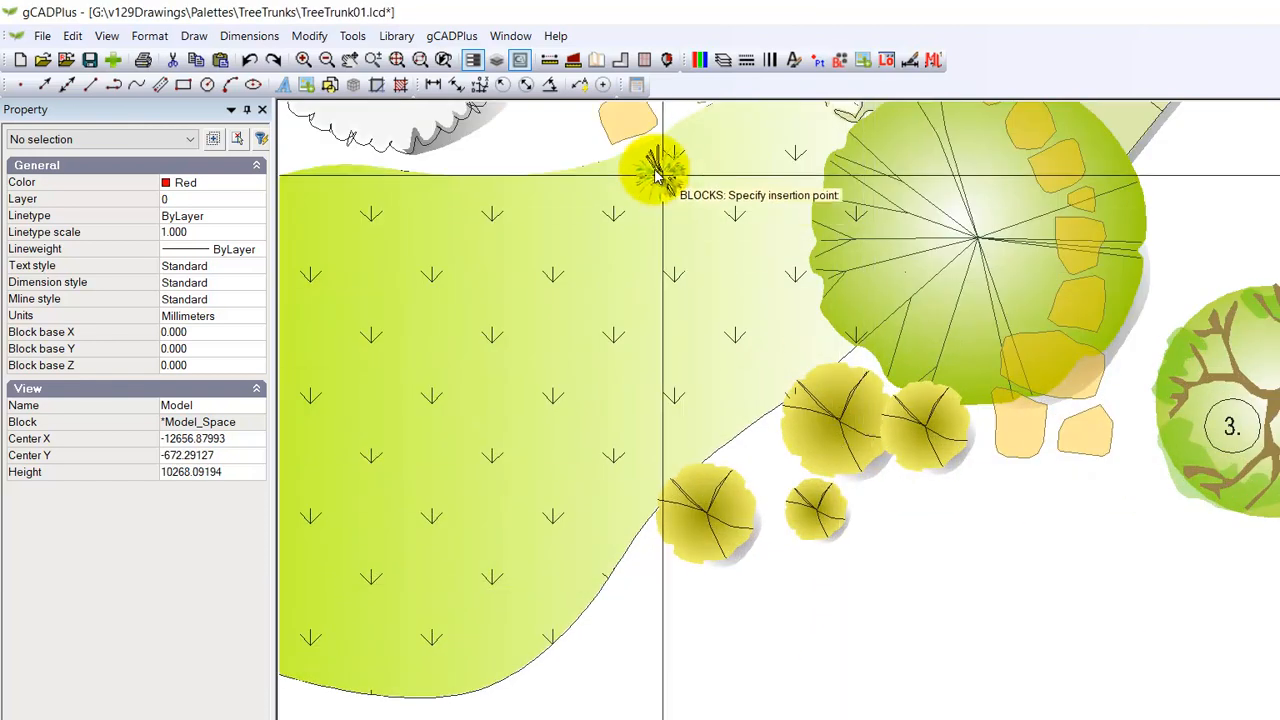
pyautogui.scroll(-3, 651, 263)
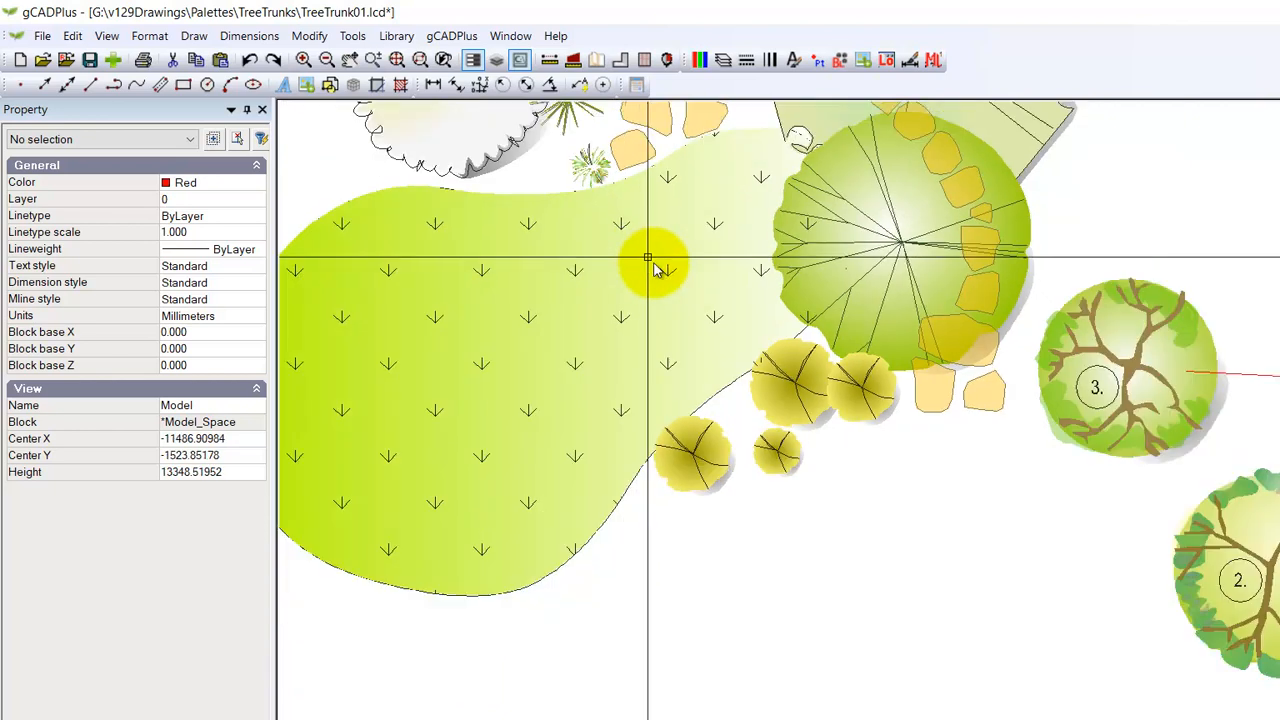
# Step: Scale the inserted GrPlant27 plant up about its centre to about twice its size
pyautogui.rightClick(604, 199)
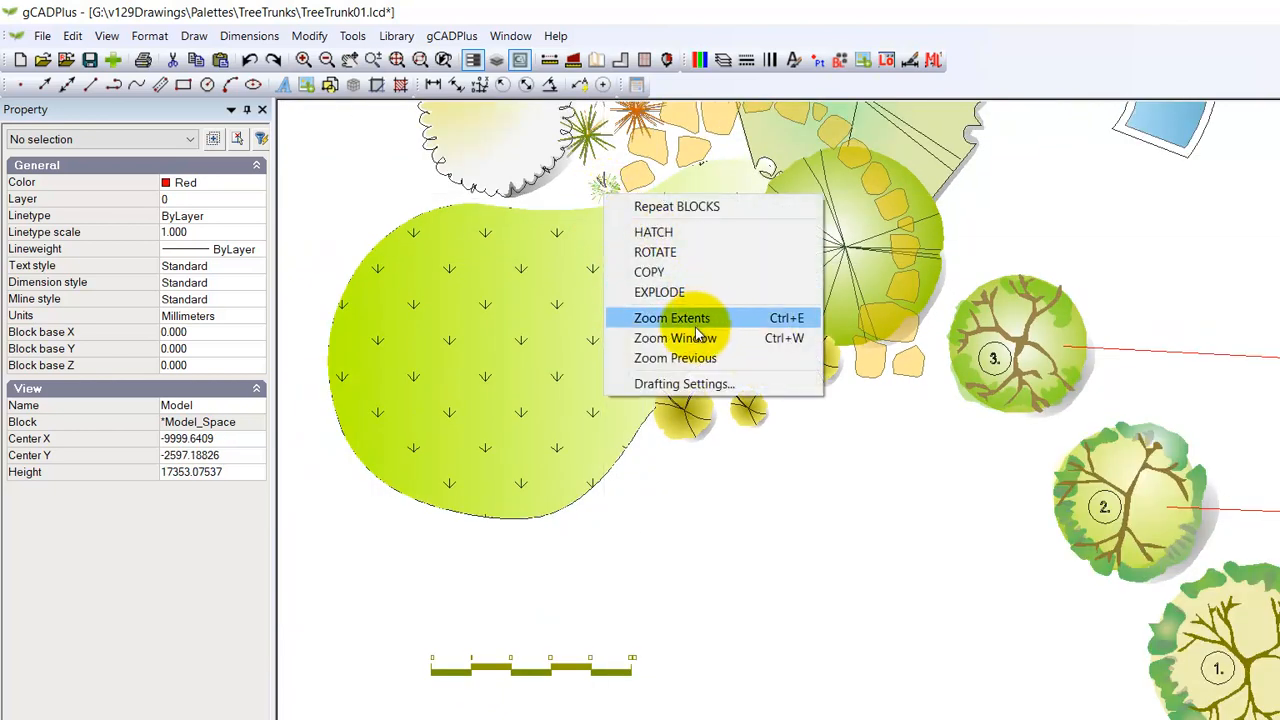
pyautogui.click(578, 205)
pyautogui.click(605, 192)
pyautogui.rightClick(604, 197)
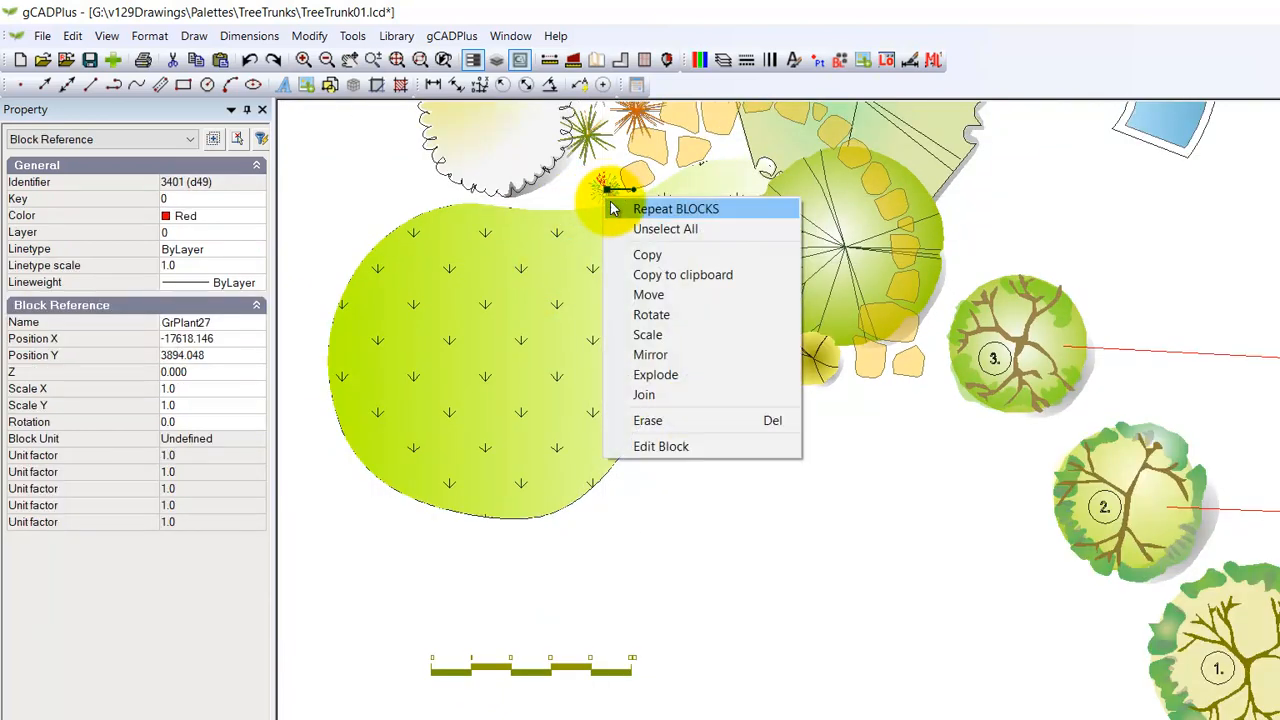
pyautogui.click(655, 337)
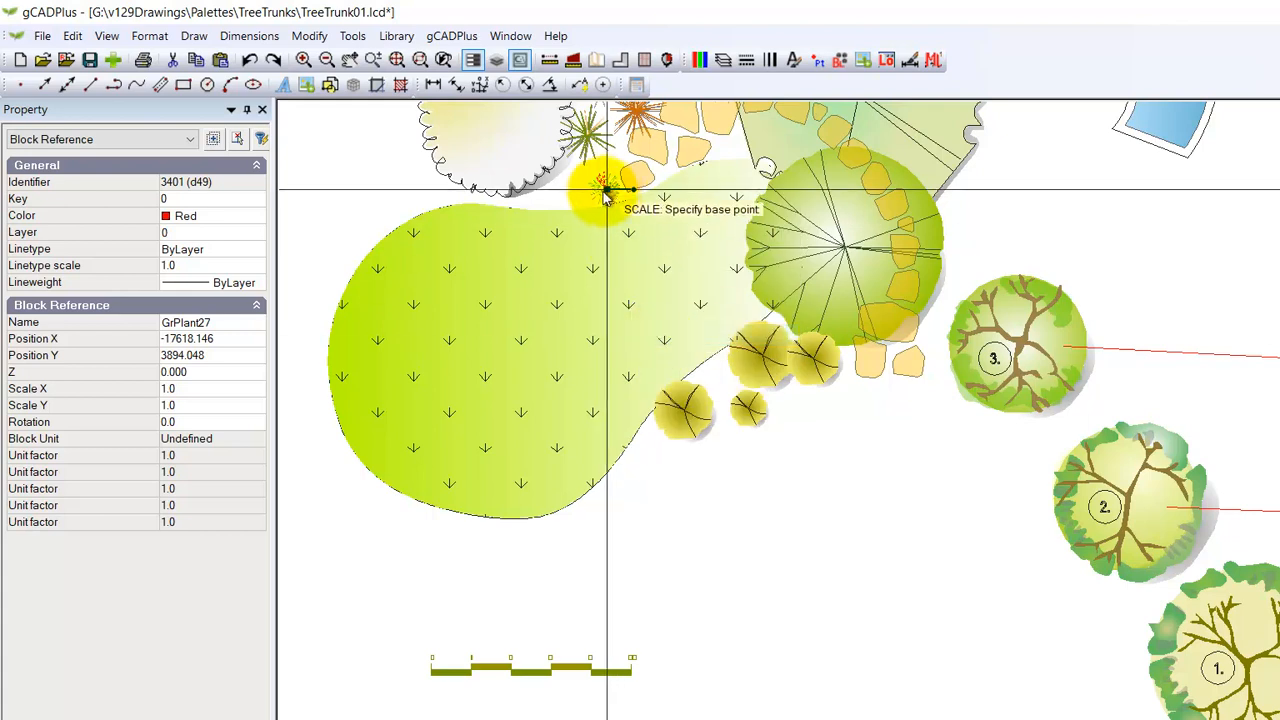
pyautogui.click(610, 195)
pyautogui.click(627, 216)
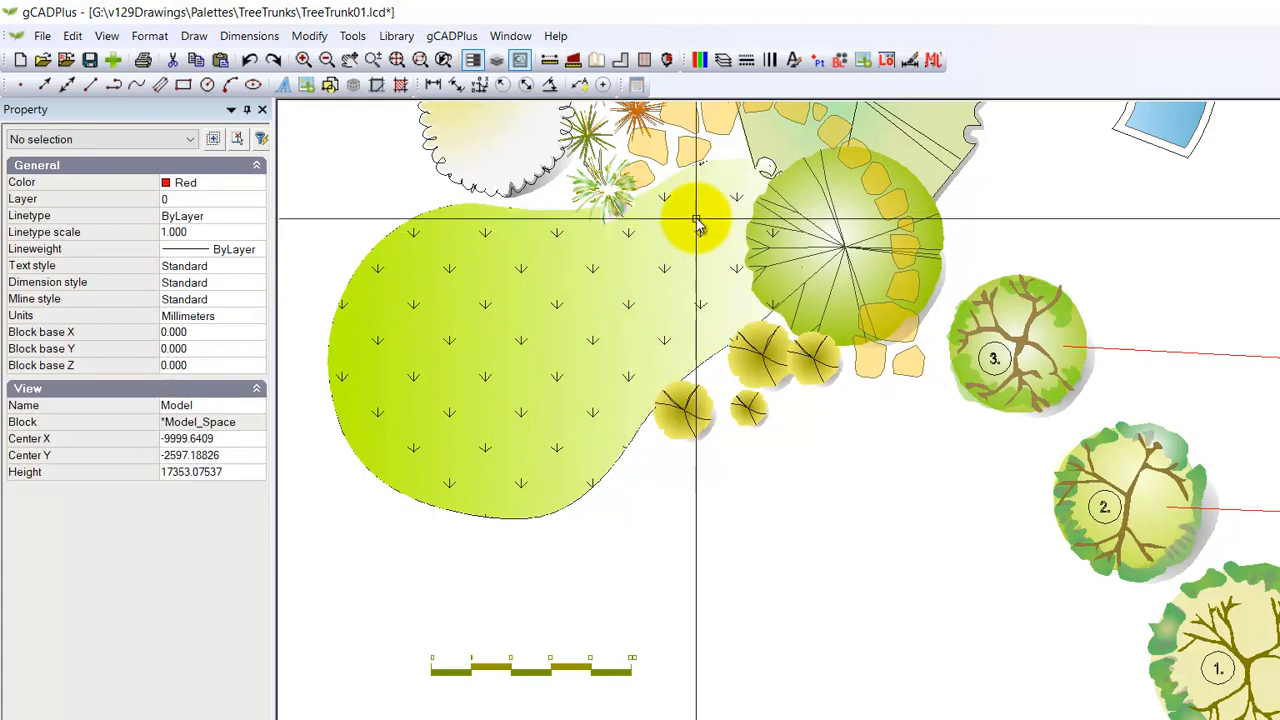
pyautogui.scroll(2, 663, 194)
pyautogui.scroll(-2, 632, 368)
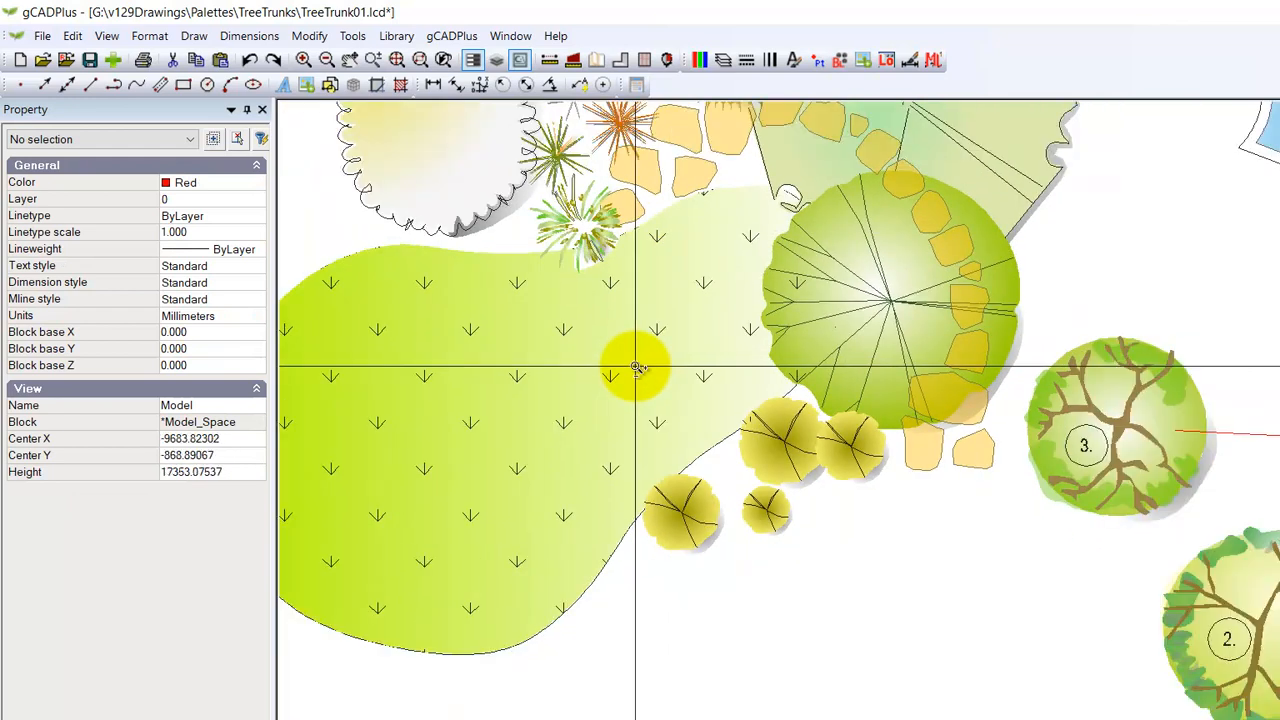
pyautogui.scroll(-2, 630, 380)
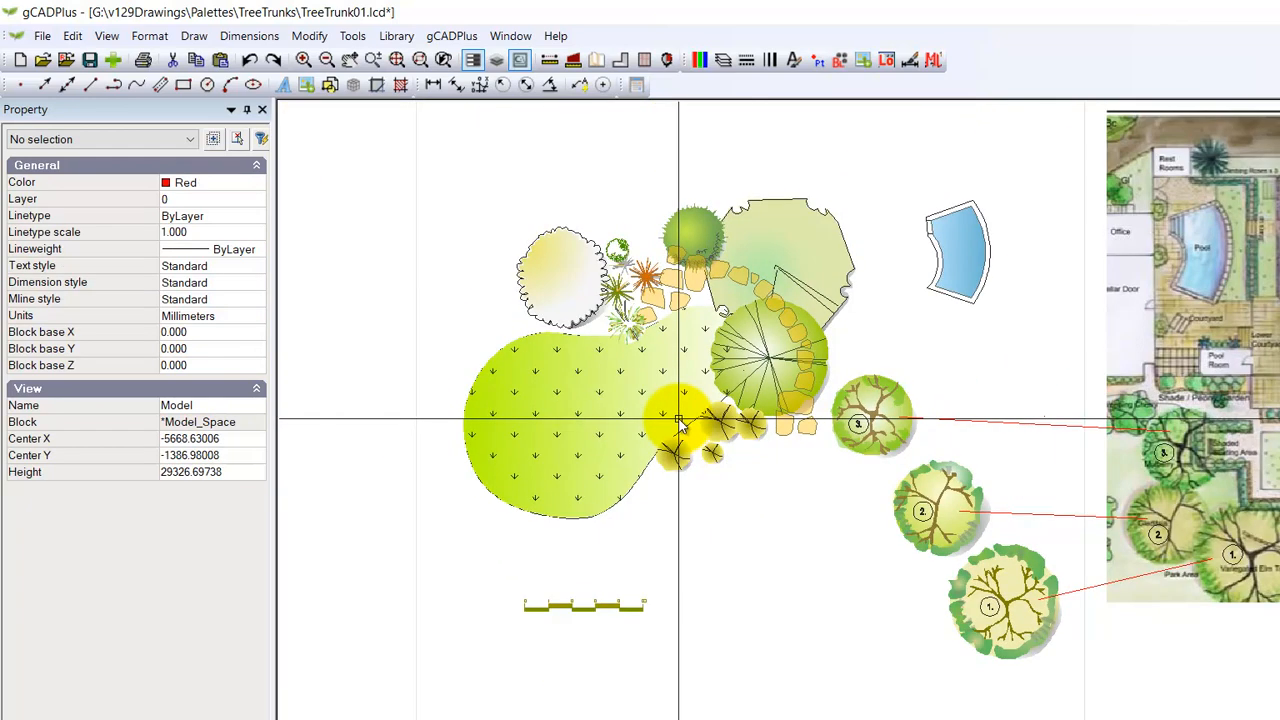